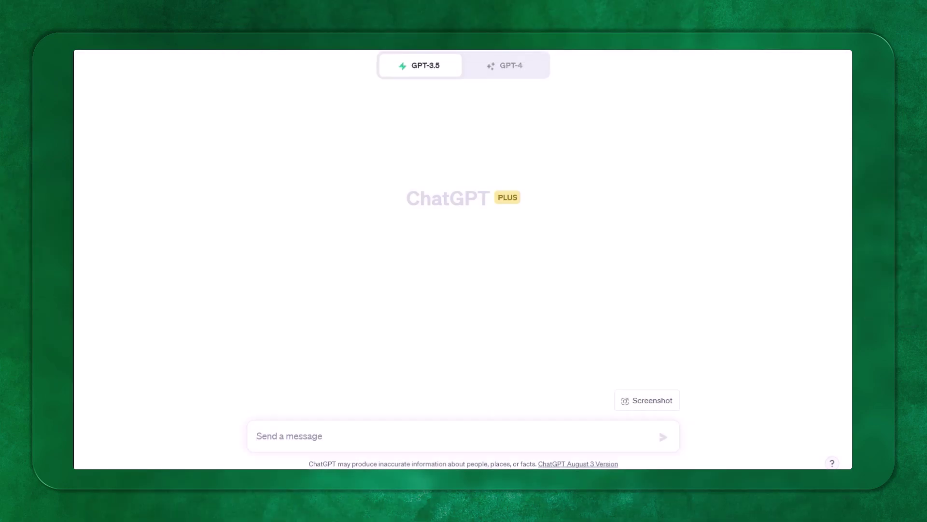
type("1. Create a basic macro code to take the input from the user and convert the text to uppercase and show as output in the message box.")
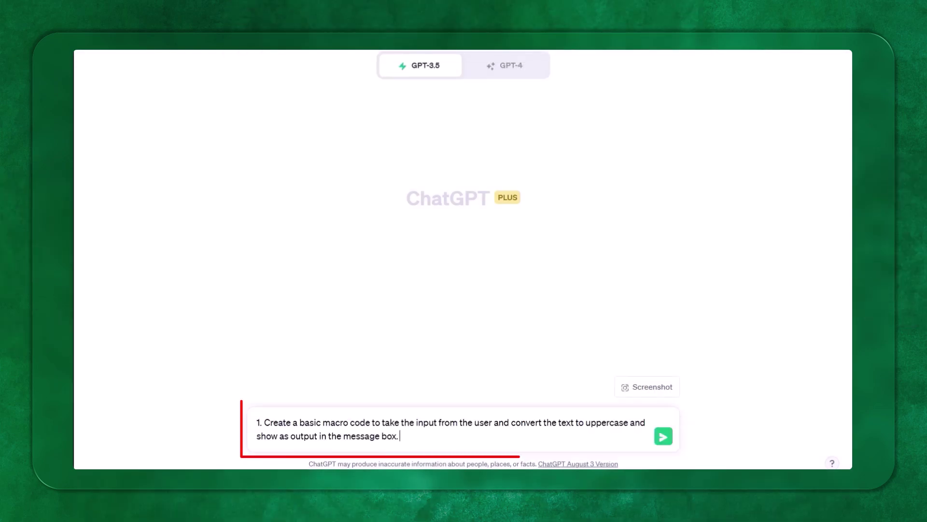
- Remove the '1.' numbering from the uppercase-macro prompt, review its phrases, and send it to ChatGPT
left_click_drag(264, 423, 250, 424)
key("BackSpace")
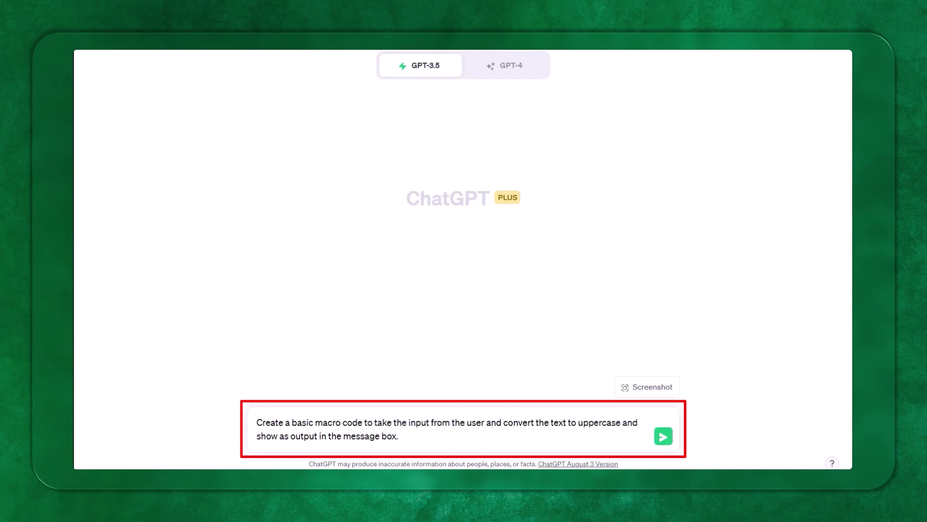
left_click_drag(363, 422, 257, 423)
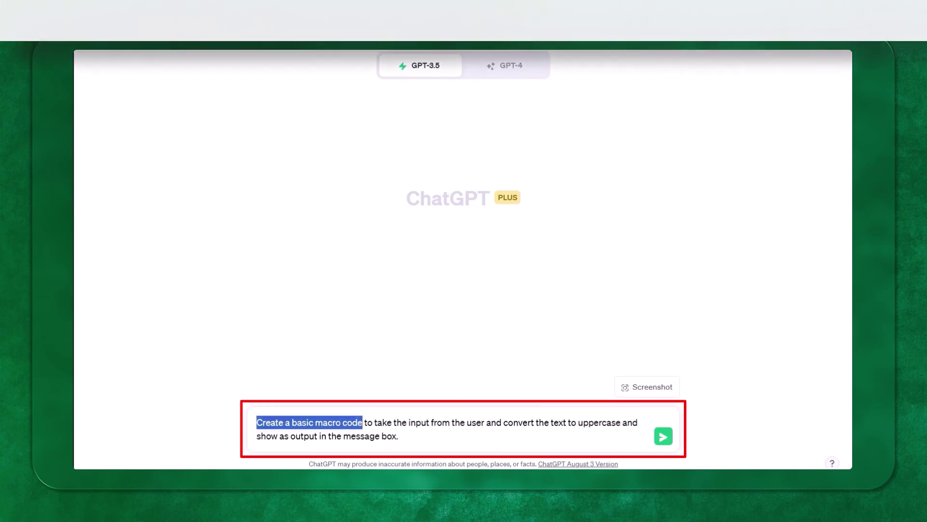
left_click_drag(401, 422, 607, 422)
left_click(517, 422)
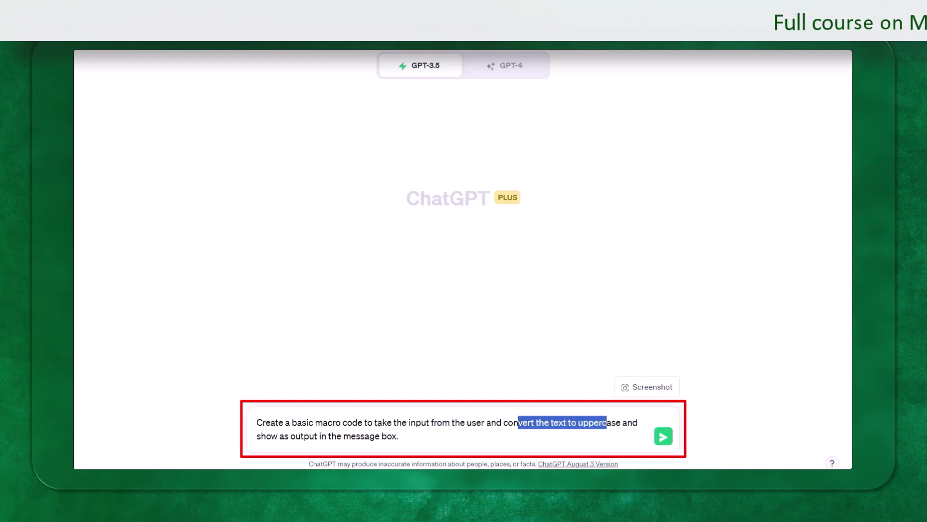
left_click_drag(271, 435, 398, 436)
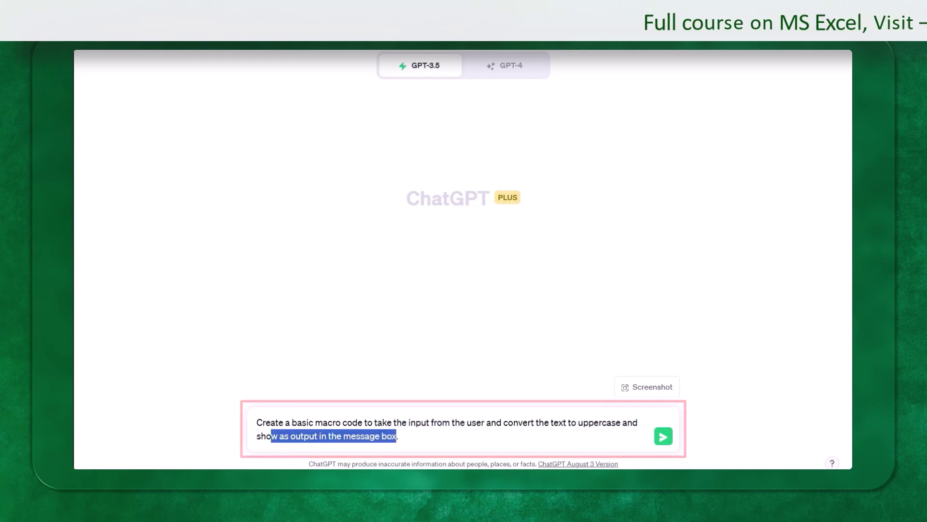
left_click(664, 435)
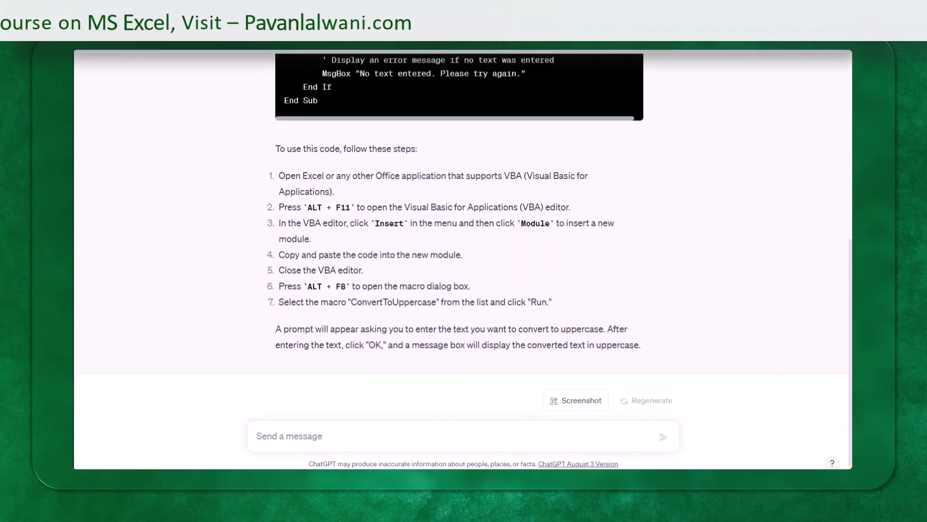
scroll(490, 231, "up", 3)
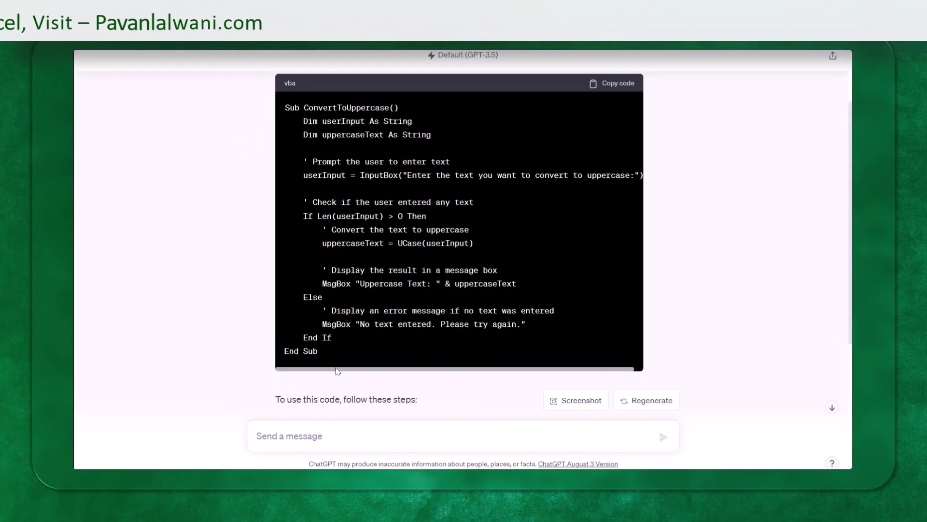
- Review the returned ConvertToUppercase code — InputBox, UCase conversion, MsgBox — and copy it
left_click_drag(304, 107, 398, 107)
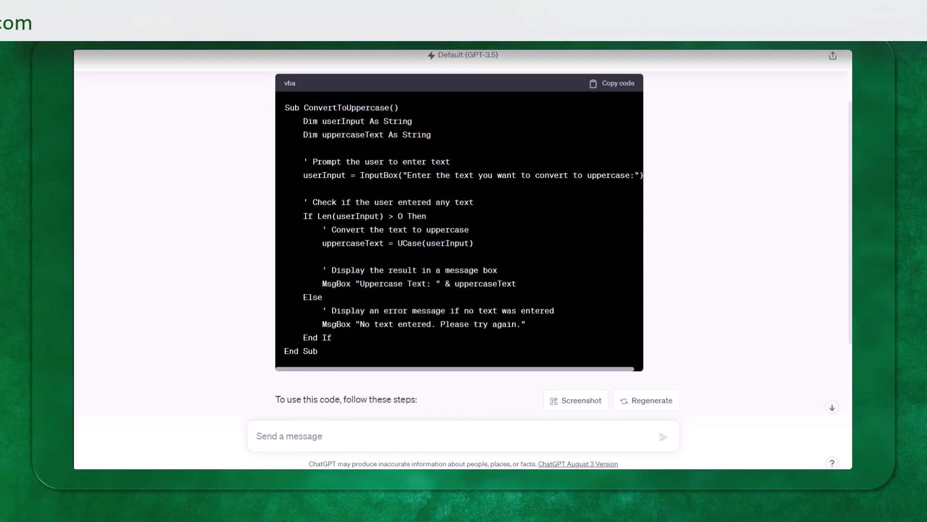
left_click_drag(303, 174, 346, 175)
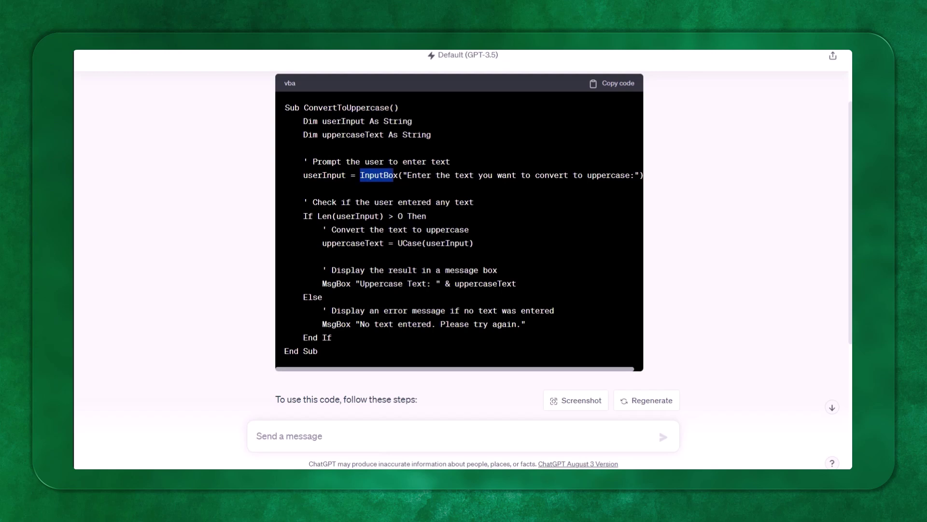
left_click_drag(303, 215, 485, 251)
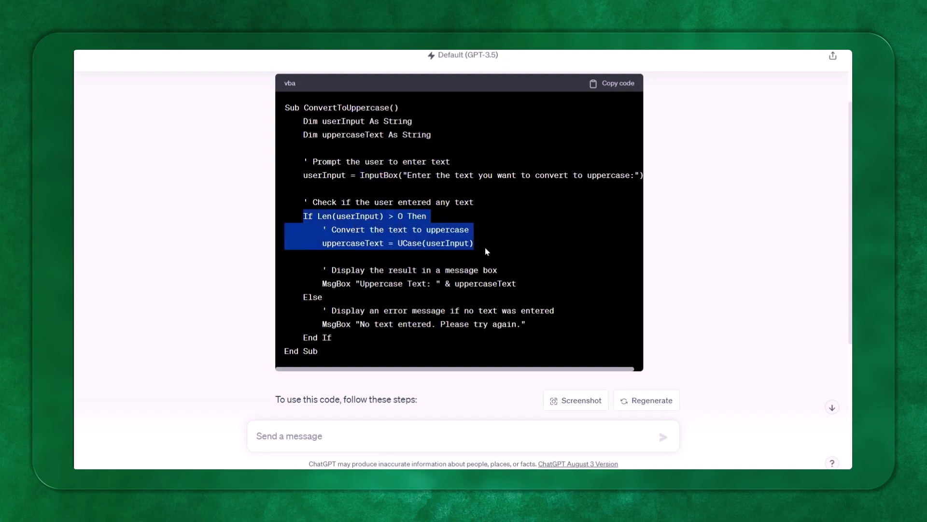
left_click_drag(322, 270, 517, 284)
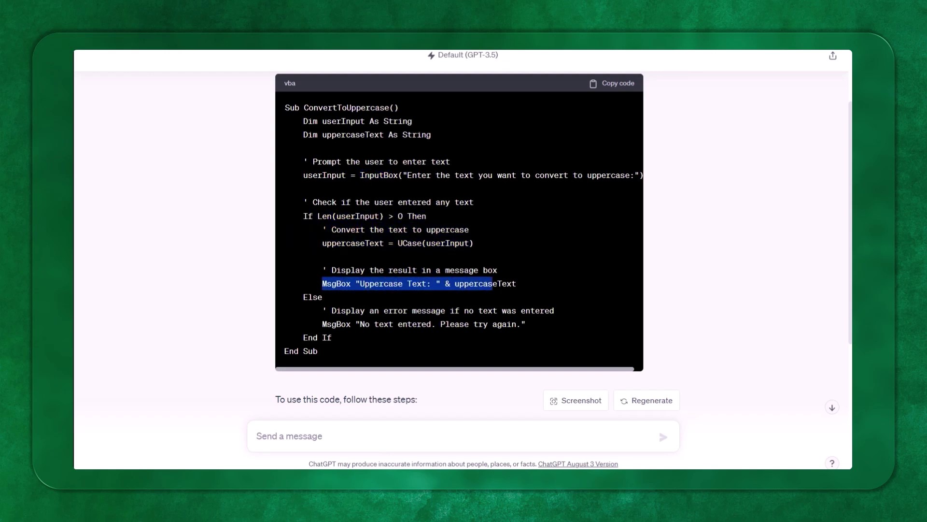
left_click(556, 253)
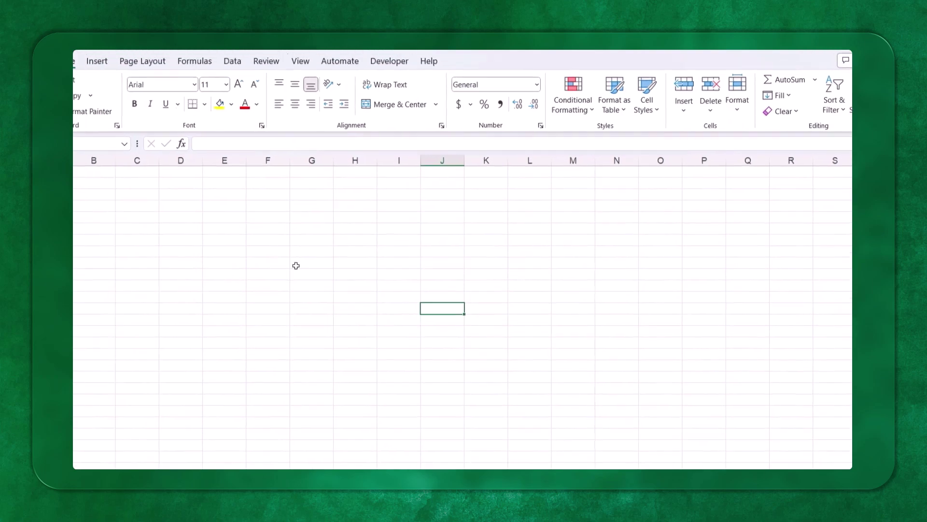
- Add a new VBA module to Book2 via Developer > Visual Basic holding ConvertToUppercase and run it
left_click(461, 86)
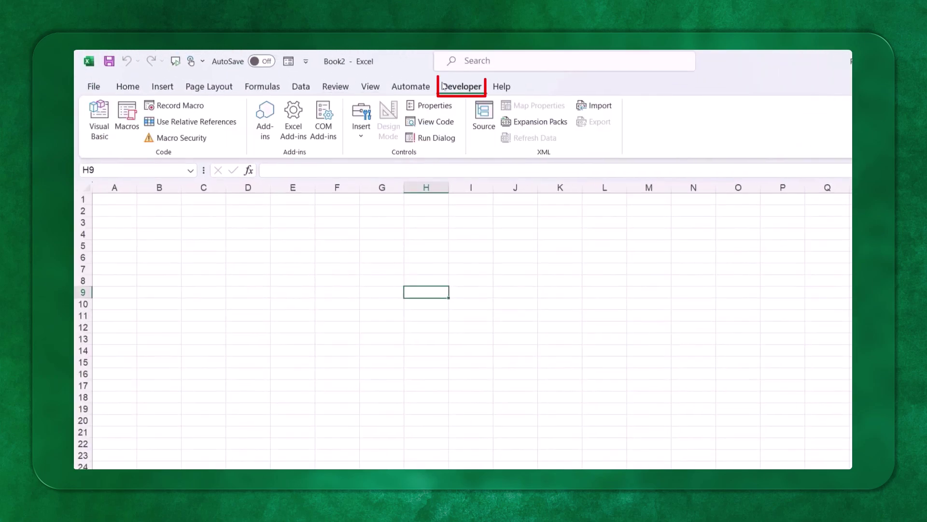
left_click(100, 120)
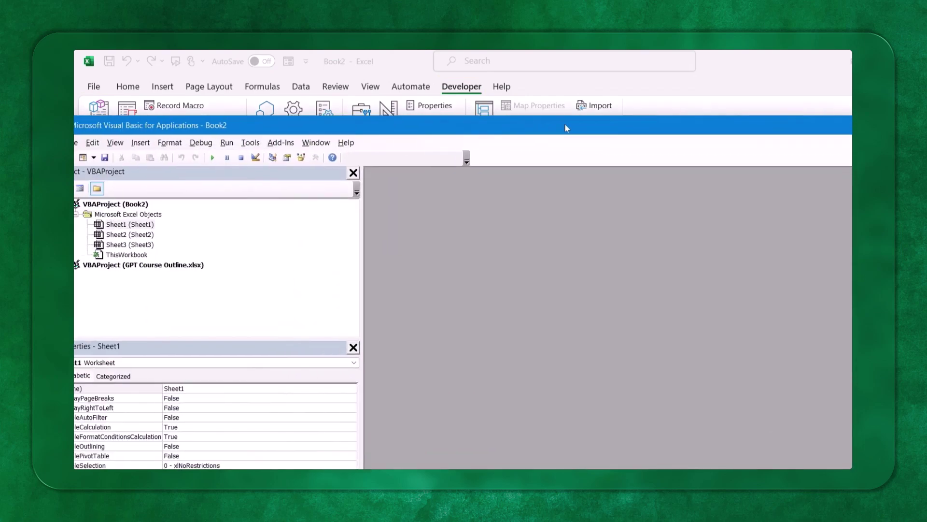
left_click(157, 68)
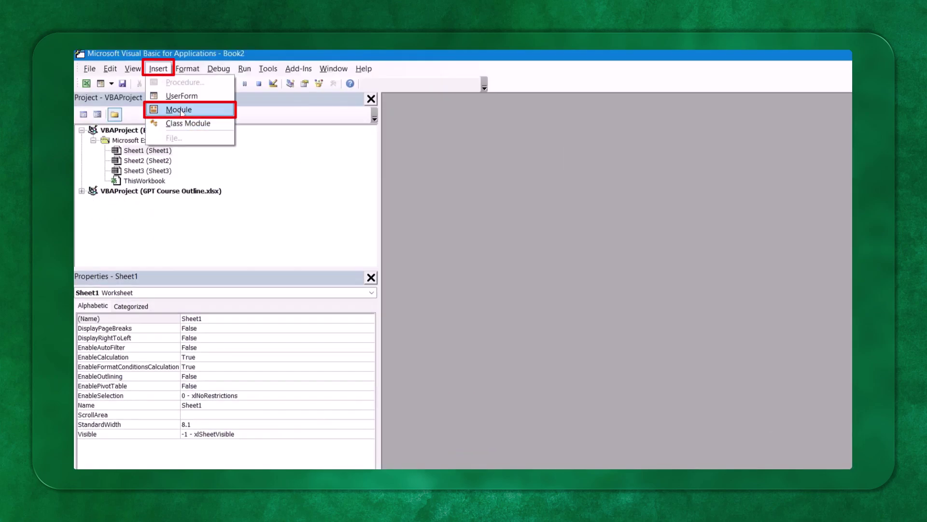
left_click(181, 110)
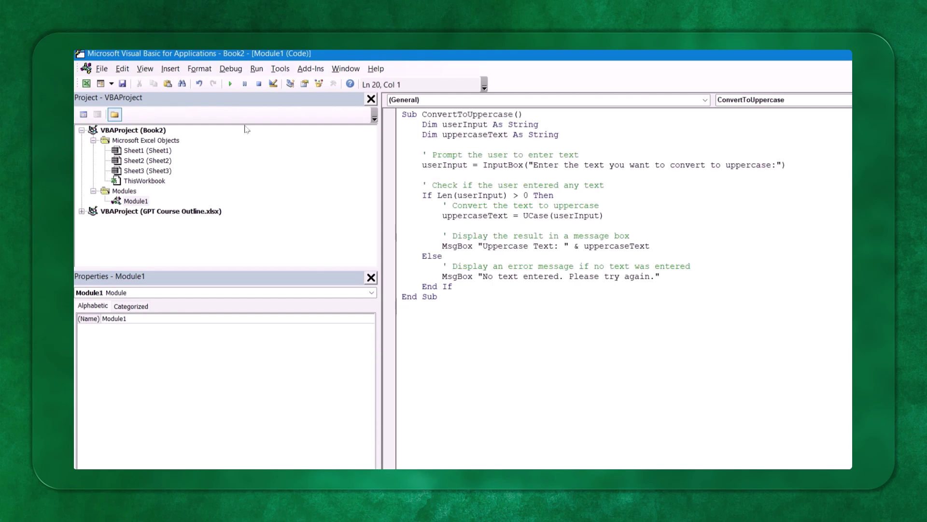
left_click(233, 84)
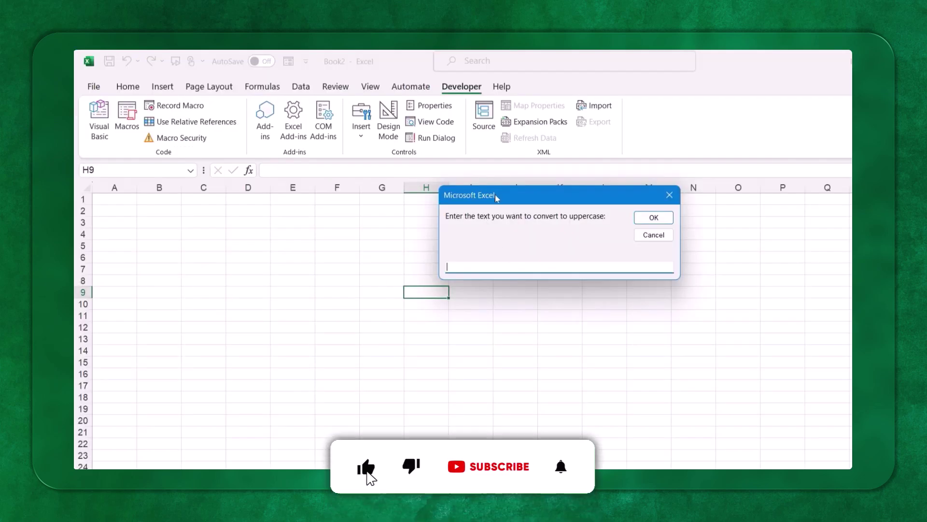
- Submit 'Welcome to TechnoEdge Learning Services' in the InputBox, read the uppercase MsgBox, and dismiss it
left_click_drag(495, 195, 492, 246)
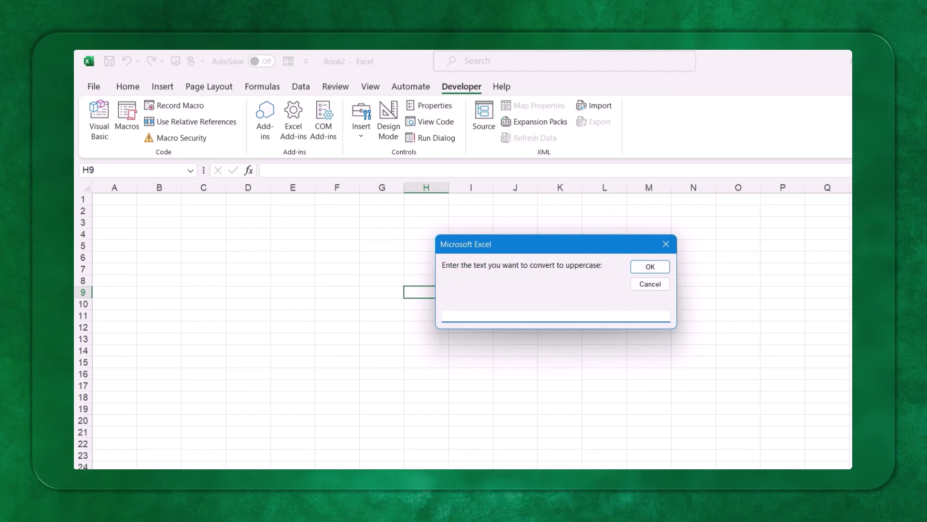
type("Welcome to ")
type("Techno")
type("Edge Learning S")
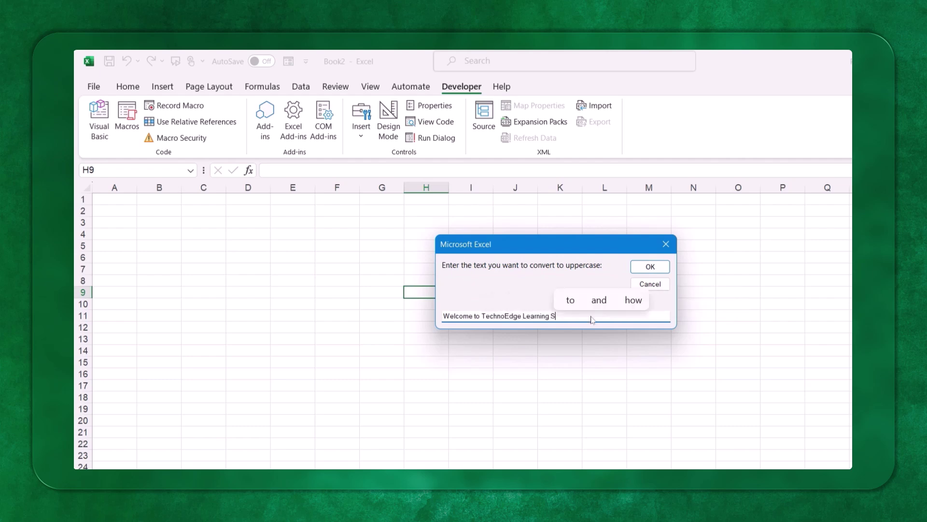
type("ervices")
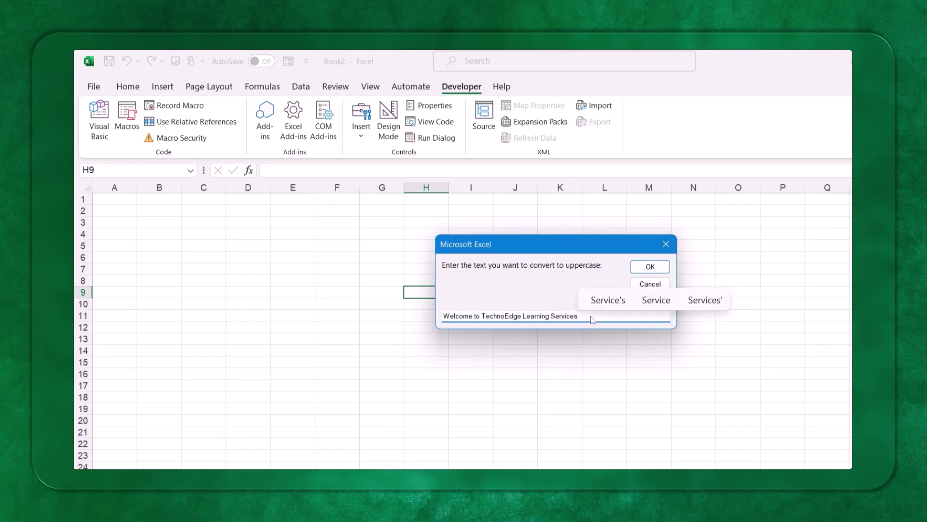
left_click(650, 266)
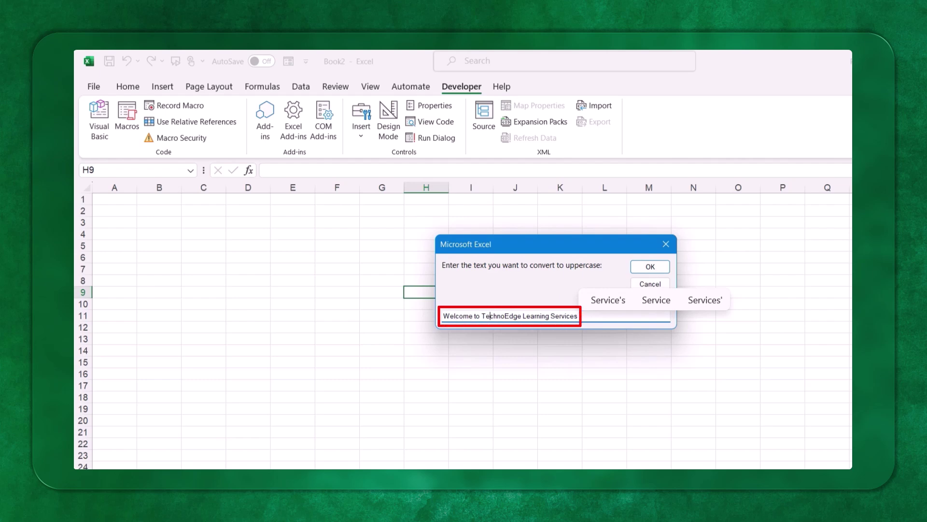
left_click(650, 267)
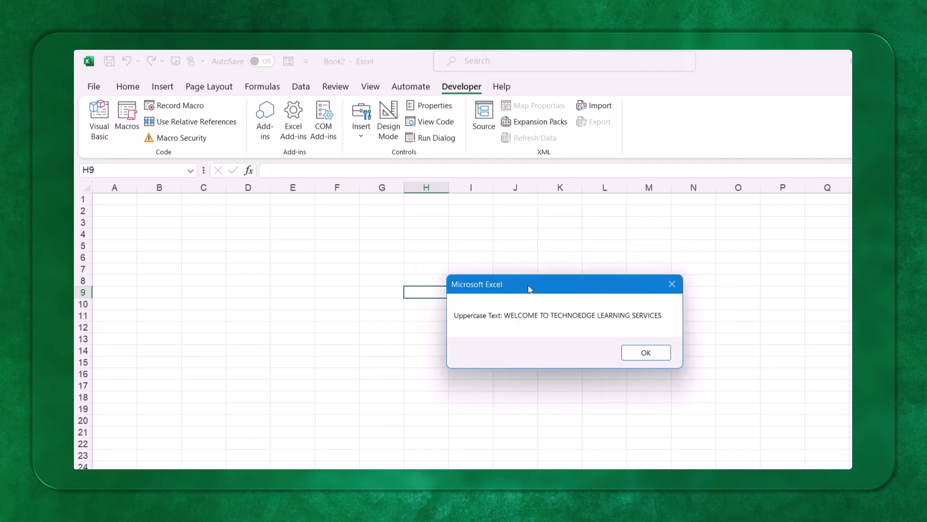
left_click_drag(529, 288, 487, 222)
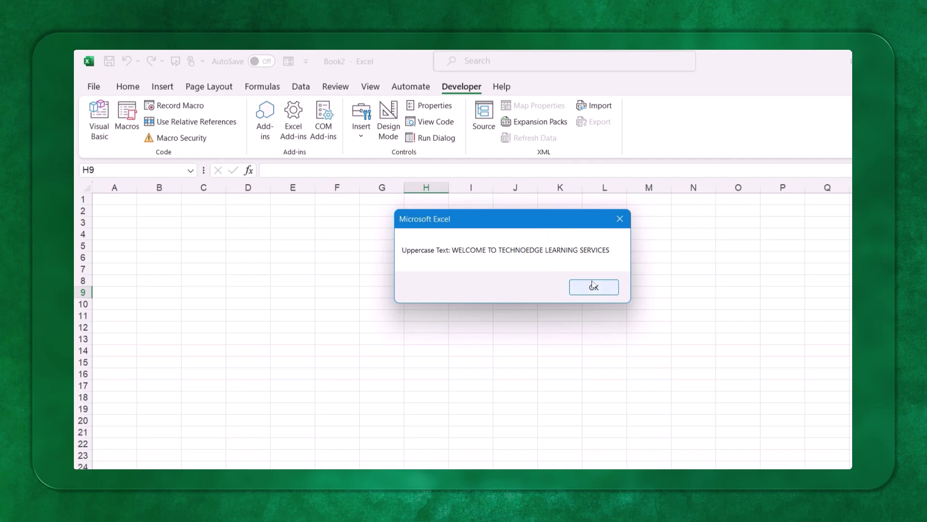
left_click(593, 287)
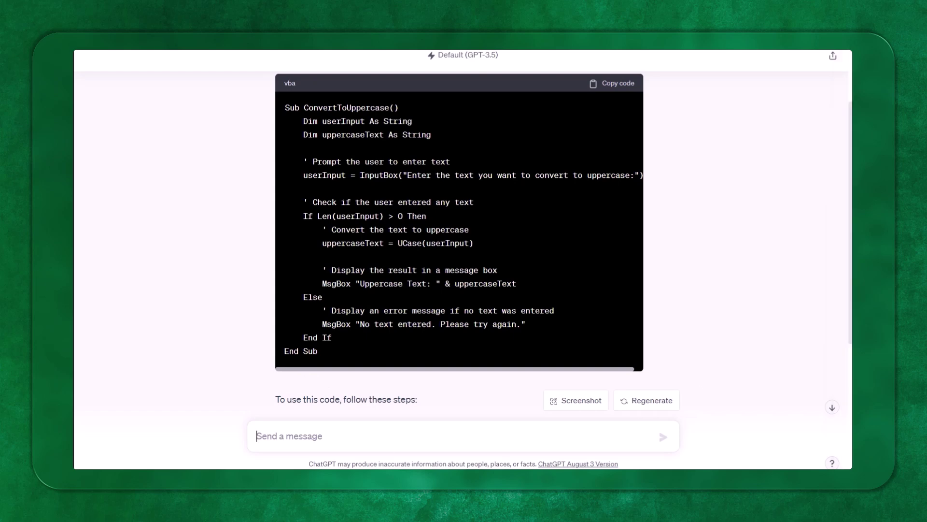
- Paste the second prompt requesting a macro for five navy, white-font formatted sheets into ChatGPT
type("2.\tWrite a Basic VBA Code to create 5 new sheets every time we run and also format the sheets with below requirement. a.\tBackground color navy blue b.\tFont color White c.\tWidth of the column 20 d.\tHeight of the first row should be 20. e.\tCell A1 should have the name of the sheet.")
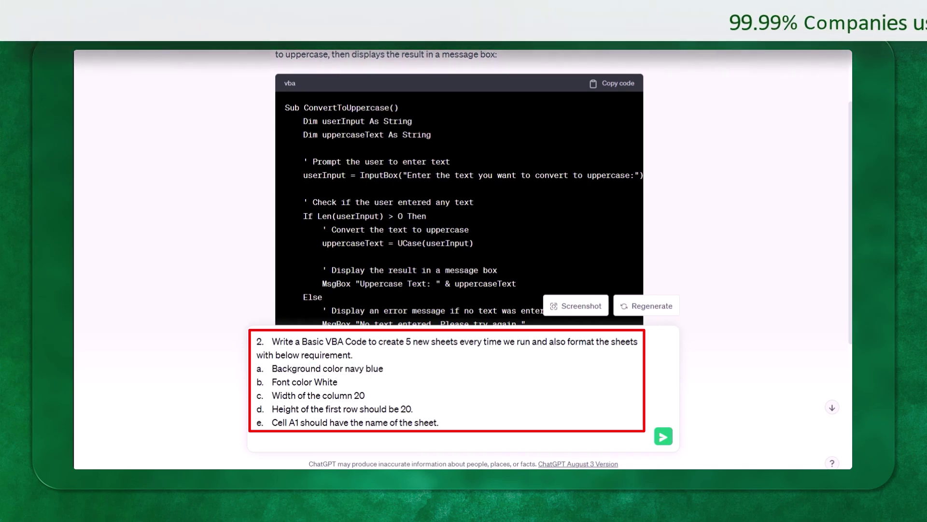
type("for all")
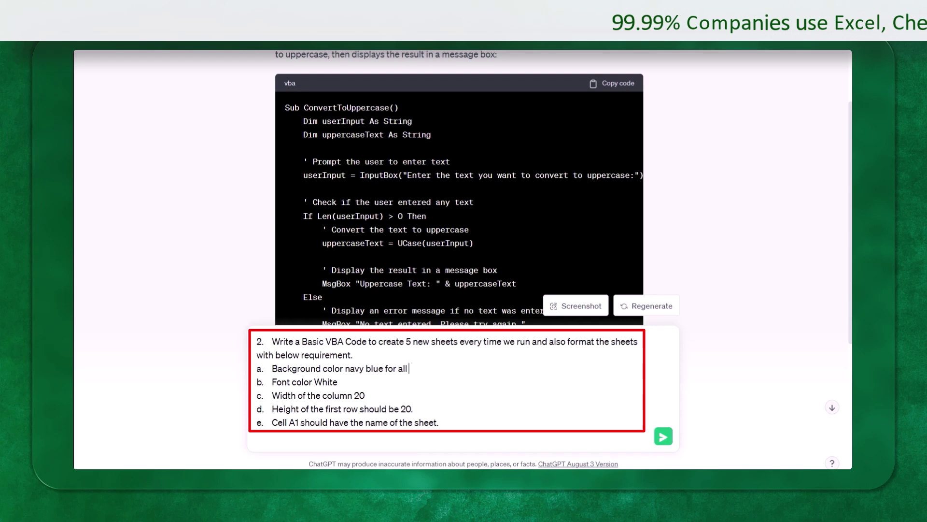
type(" the cells of the")
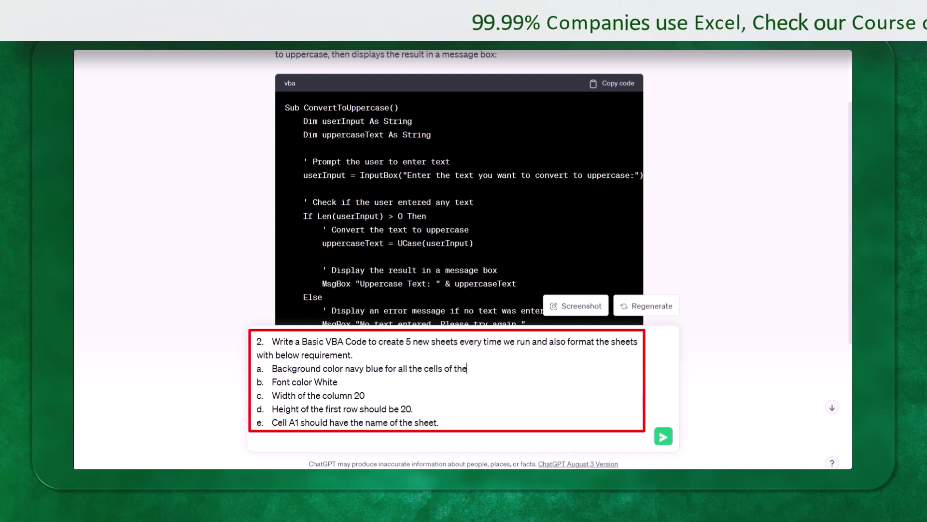
type(" current sheet")
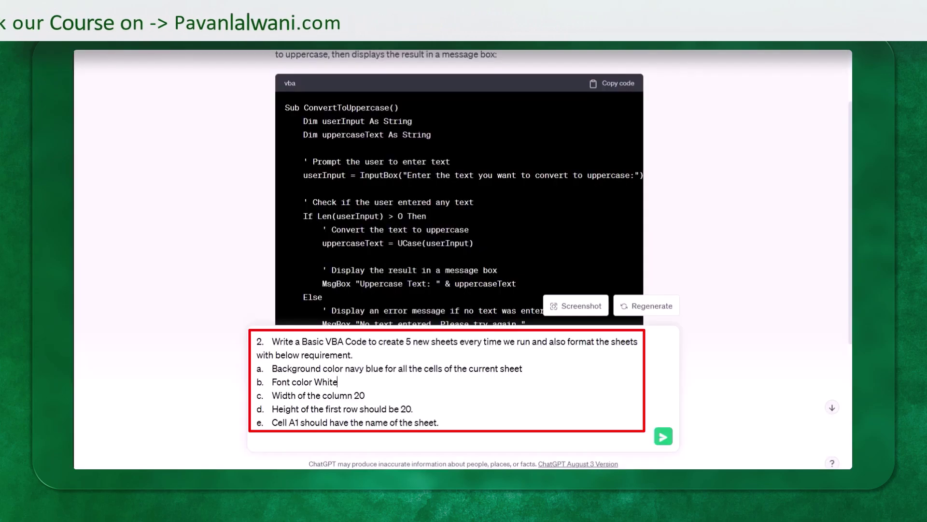
- Review the font colour White, column width and first-row height requirement lines
key("shift+Left")
key("shift+Left")
key("shift+Left")
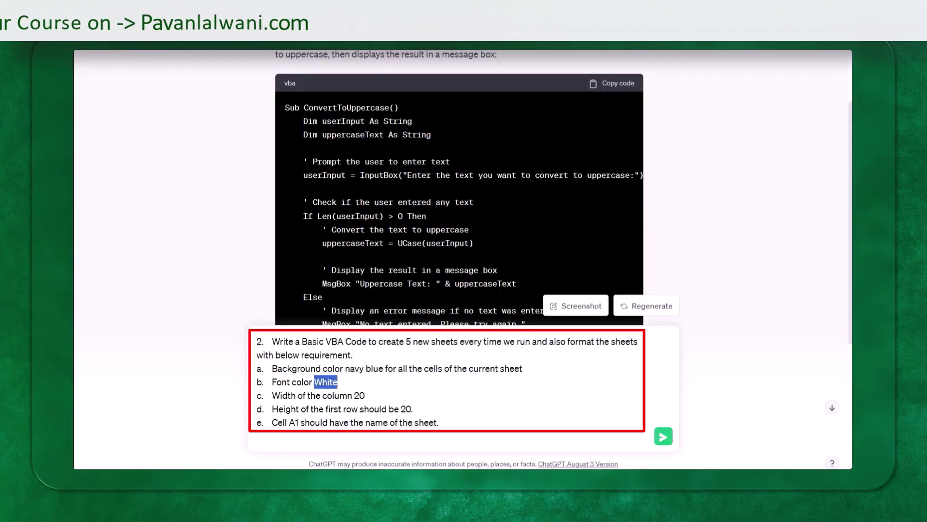
key("shift+Left")
key("shift+Left")
key("shift+Left")
key("shift+Left")
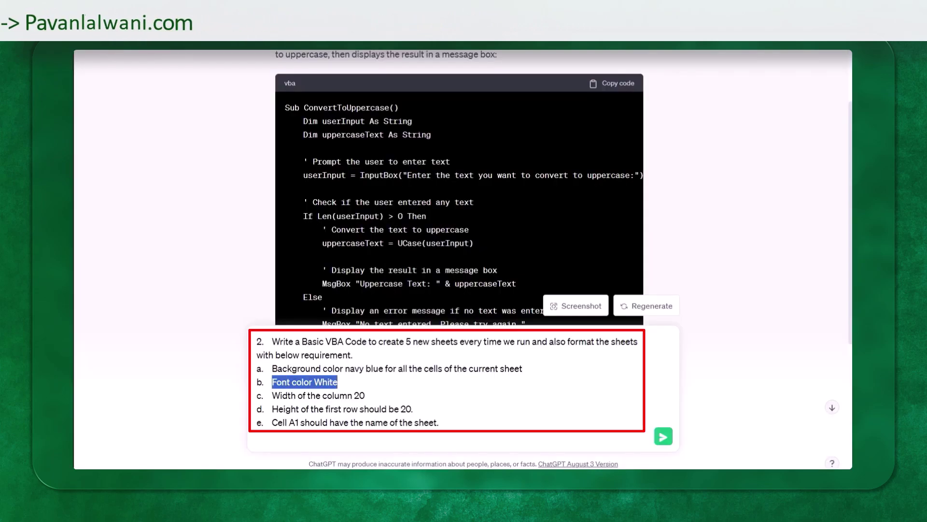
key("Down")
key("End")
key("shift+Left")
key("shift+Left")
key("shift+Left")
key("shift+Left")
key("shift+Left")
key("shift+Left")
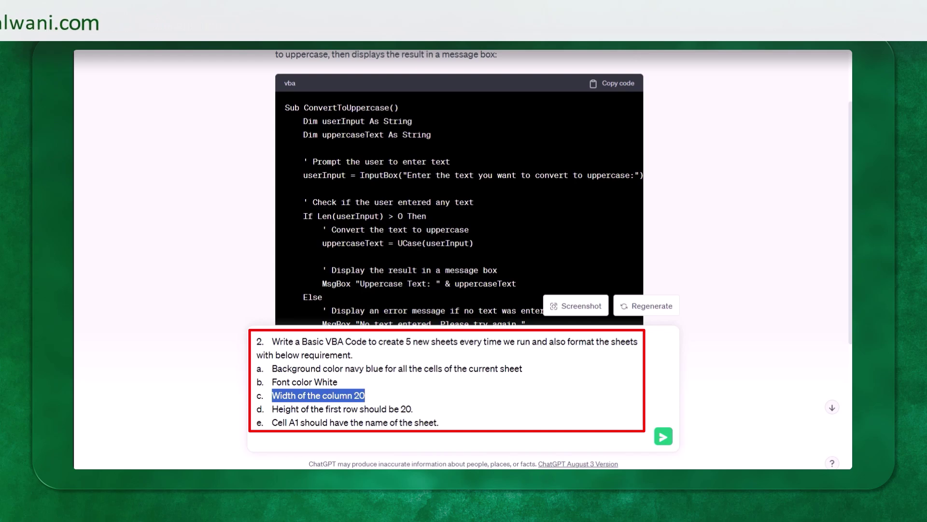
key("Down")
key("Home")
key("shift+Right")
key("shift+Right")
key("shift+Right")
key("shift+Right")
key("shift+Right")
key("shift+Right")
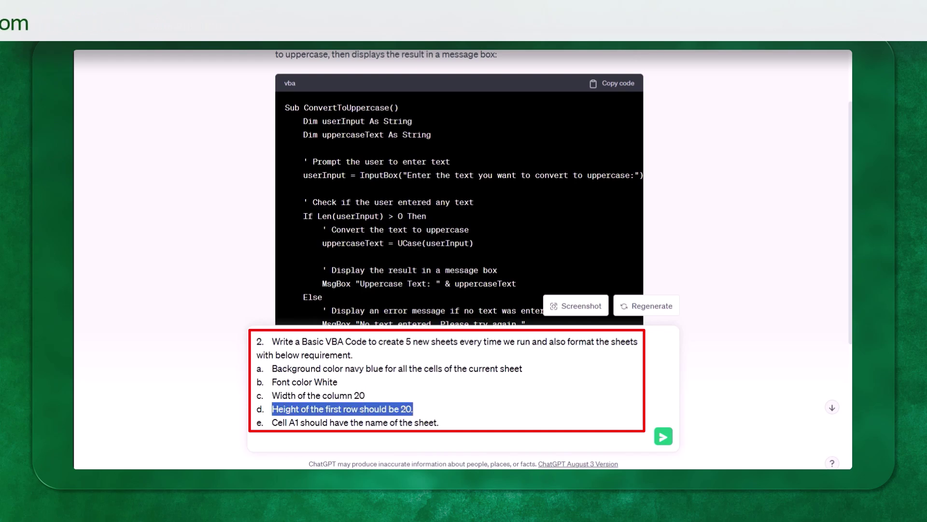
- Review the cell A1 sheet-name line and edit item c to 'Width of all the columns 20'
key("Down")
key("Home")
key("shift+Right")
key("shift+Right")
key("shift+Right")
key("shift+Right")
key("shift+Right")
key("shift+Right")
key("shift+Right")
key("shift+Right")
key("shift+Right")
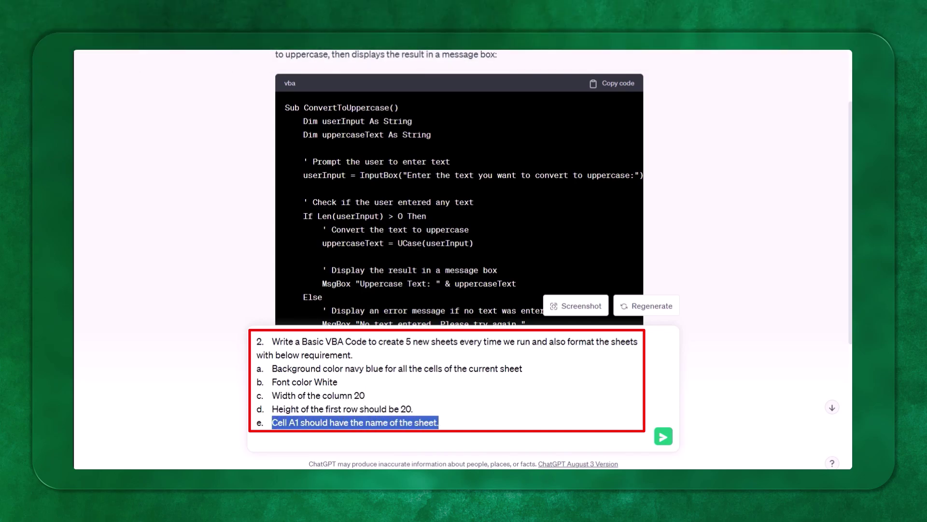
key("Right")
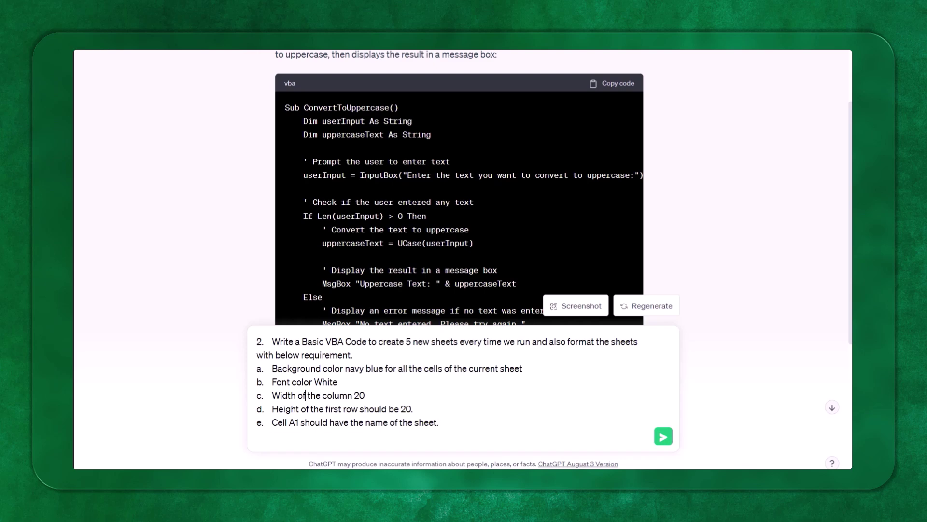
type("all")
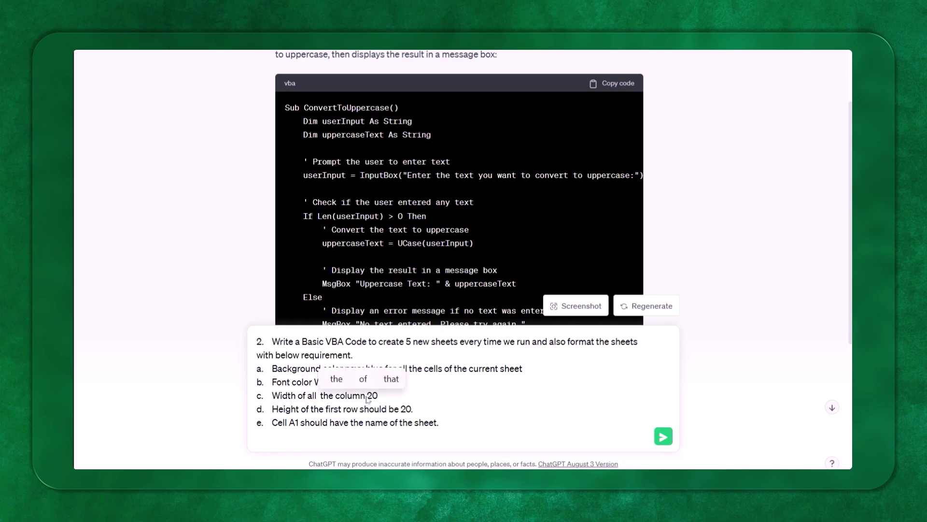
left_click(378, 394)
type("s")
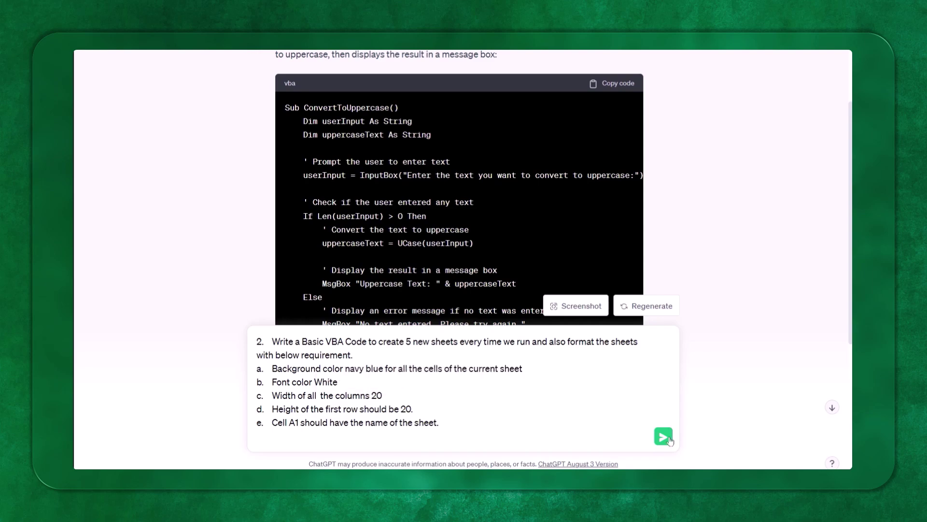
- Send the request, copy the CreateAndFormatSheets code and paste it into a new second VBA module
key("Return")
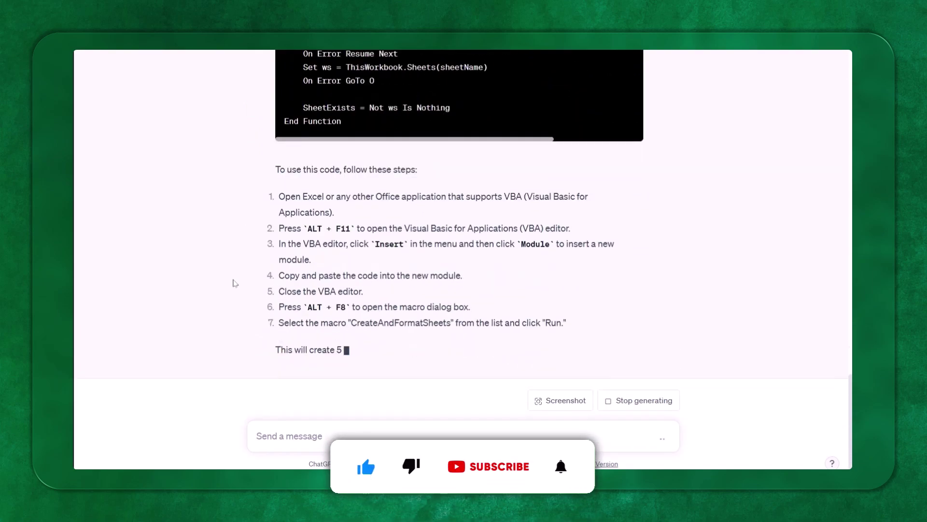
scroll(234, 283, "up", 10)
scroll(234, 282, "up", 3)
scroll(234, 283, "down", 3)
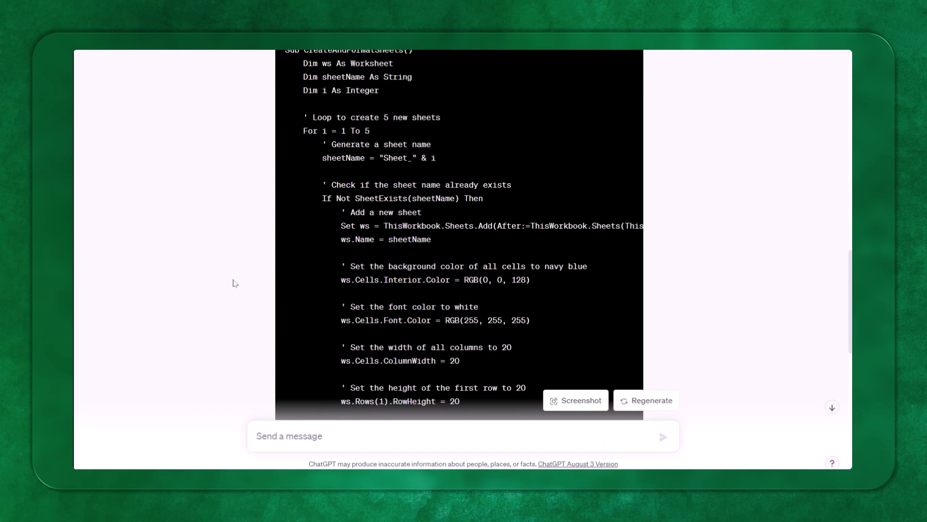
scroll(233, 282, "up", 3)
scroll(233, 283, "up", 3)
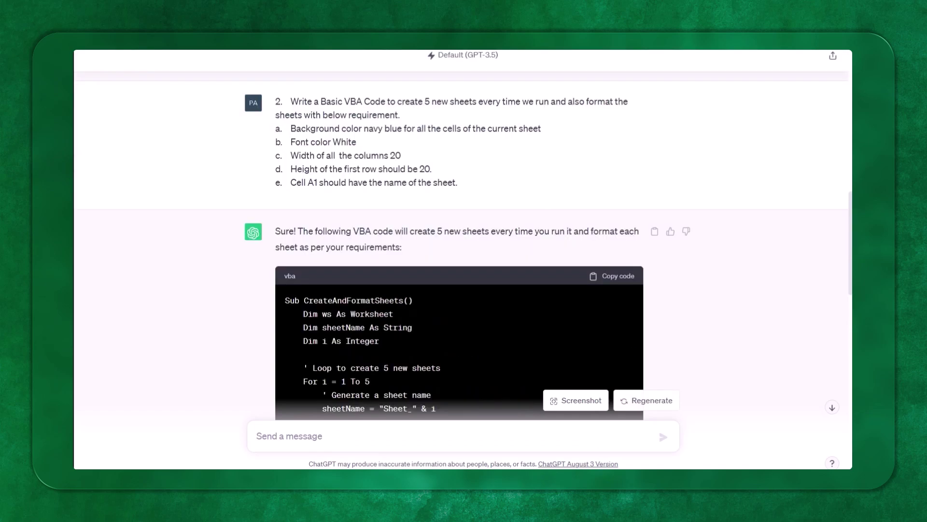
left_click(621, 281)
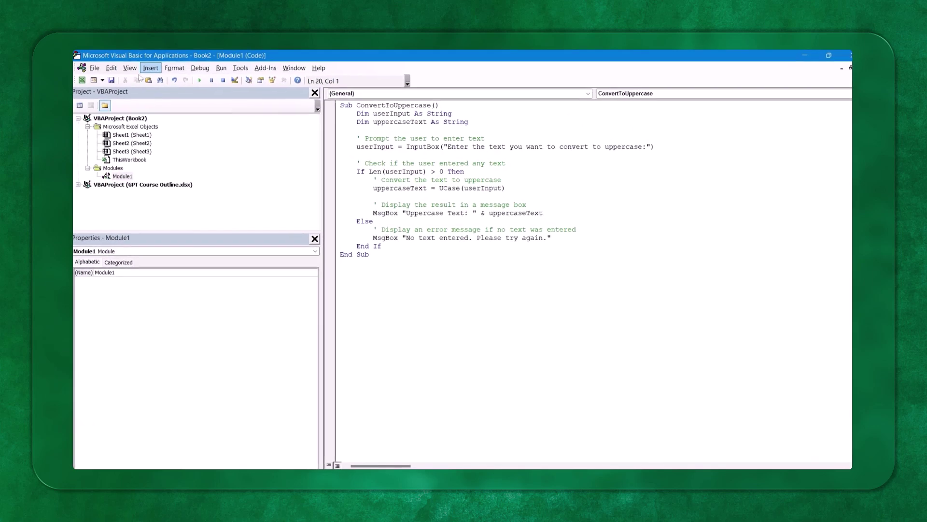
left_click(152, 68)
left_click(169, 102)
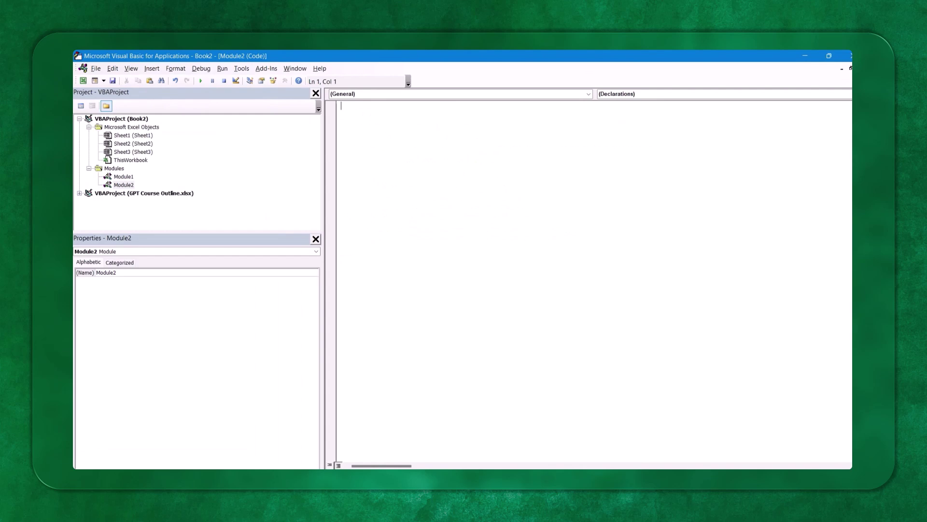
key("ctrl+v")
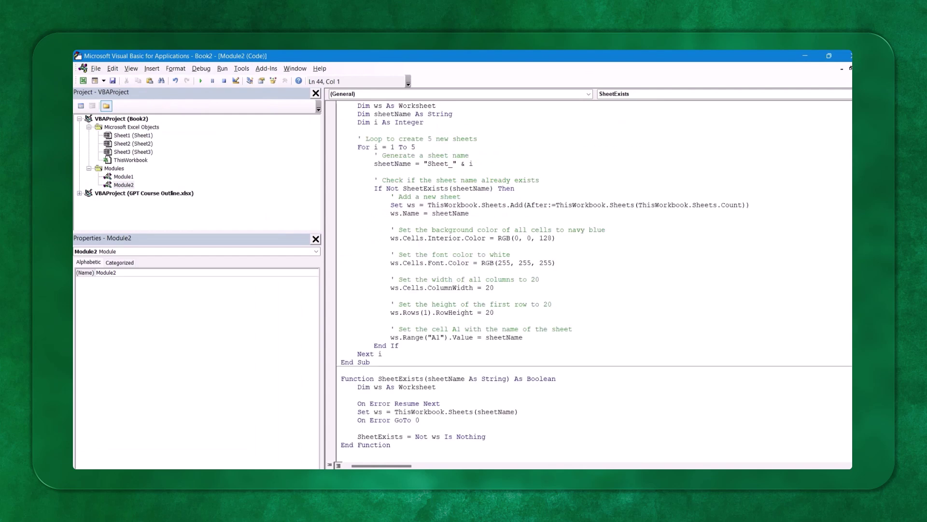
- Return to the workbook and draw a rounded rectangle shape on Sheet1 around columns I–K, rows 6–11
left_click(850, 56)
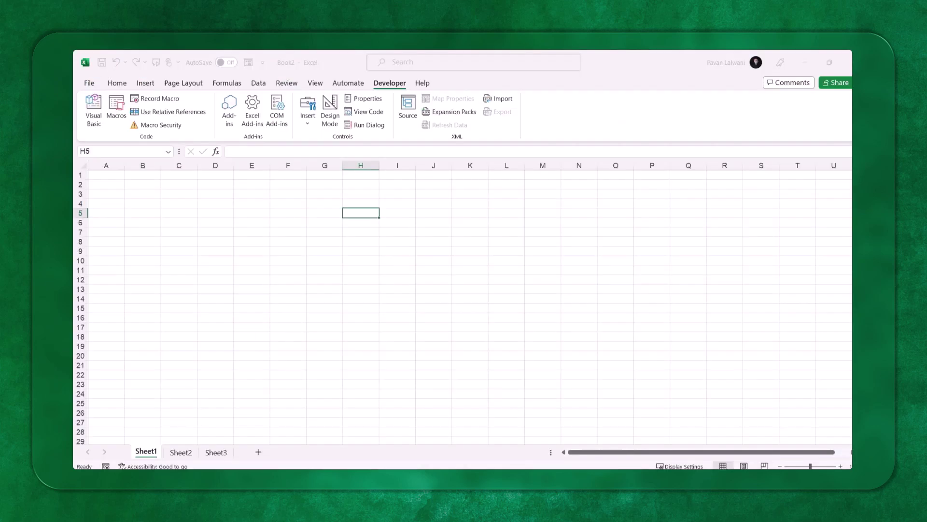
left_click(146, 82)
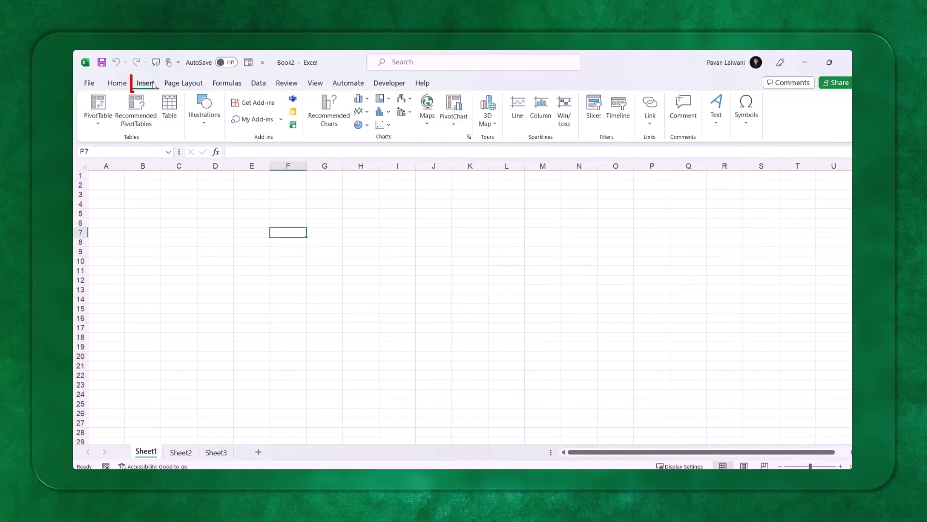
left_click(205, 110)
left_click(220, 166)
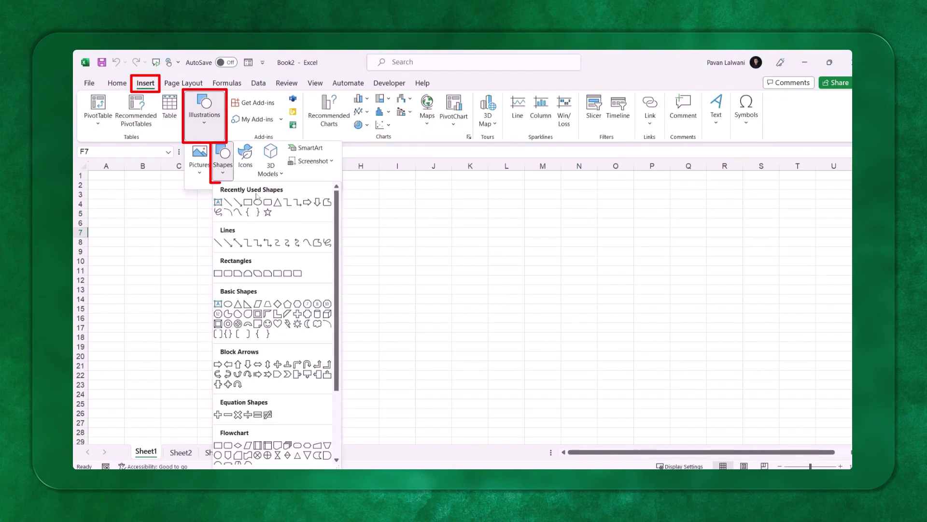
left_click(271, 206)
left_click(204, 111)
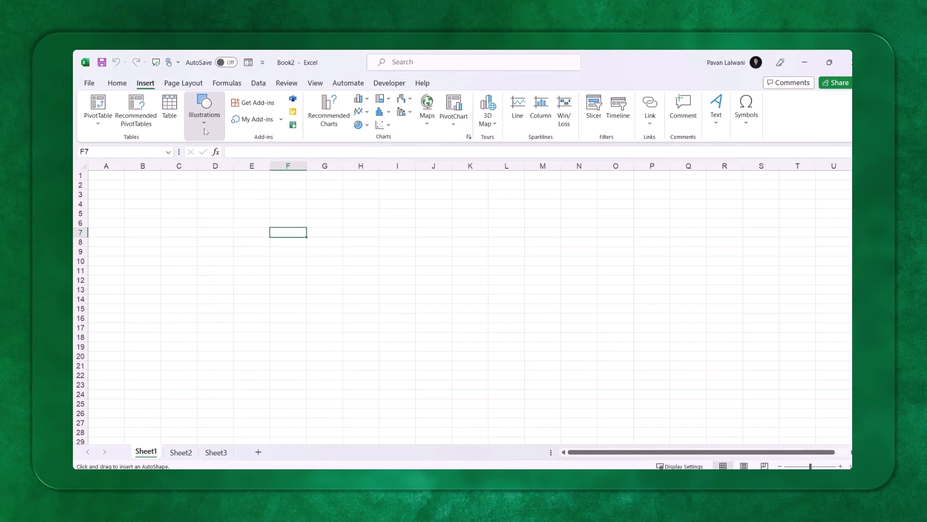
left_click(222, 159)
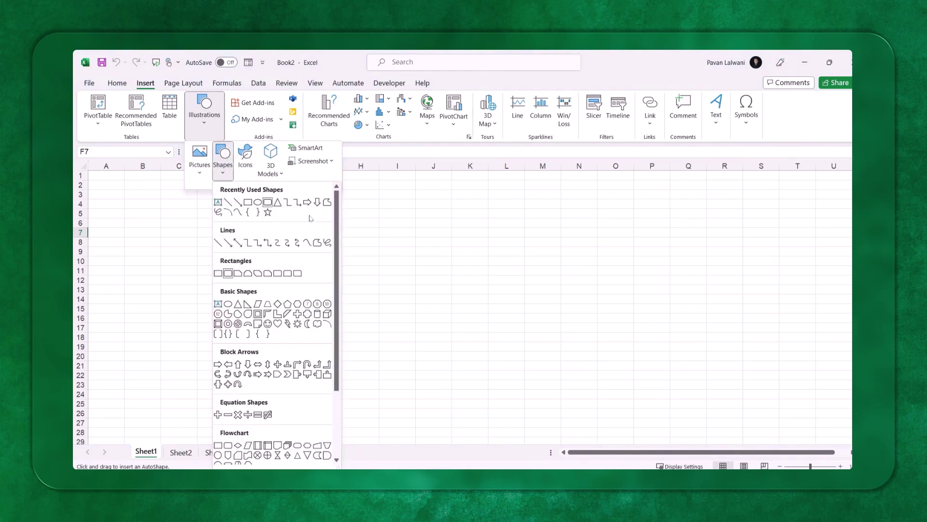
left_click(426, 177)
left_click_drag(358, 186, 433, 240)
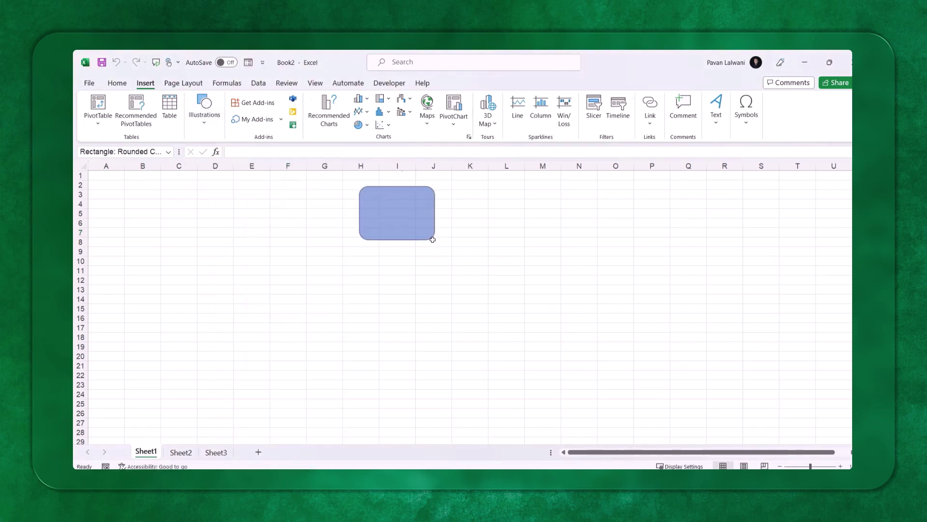
left_click_drag(403, 206, 446, 240)
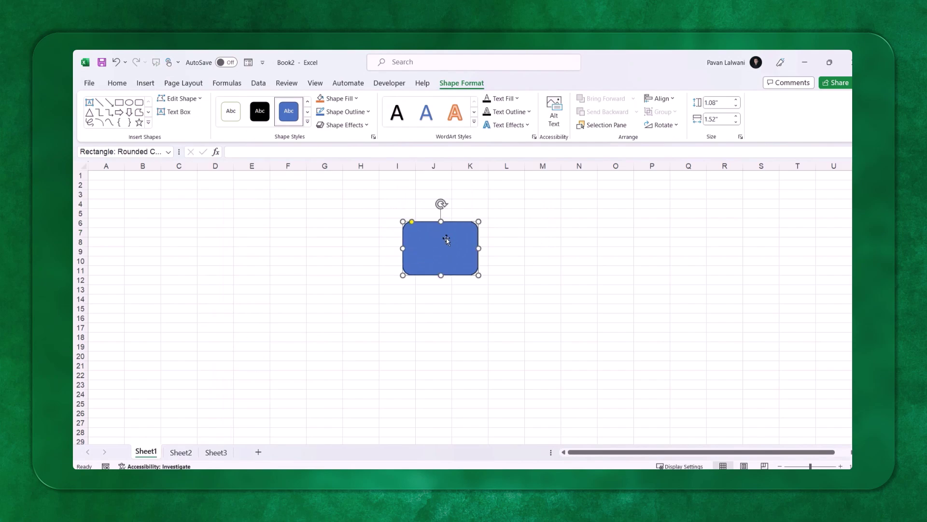
- Assign the CreateAndFormatSheets macro to the rectangle via Assign Macro and confirm
right_click(449, 250)
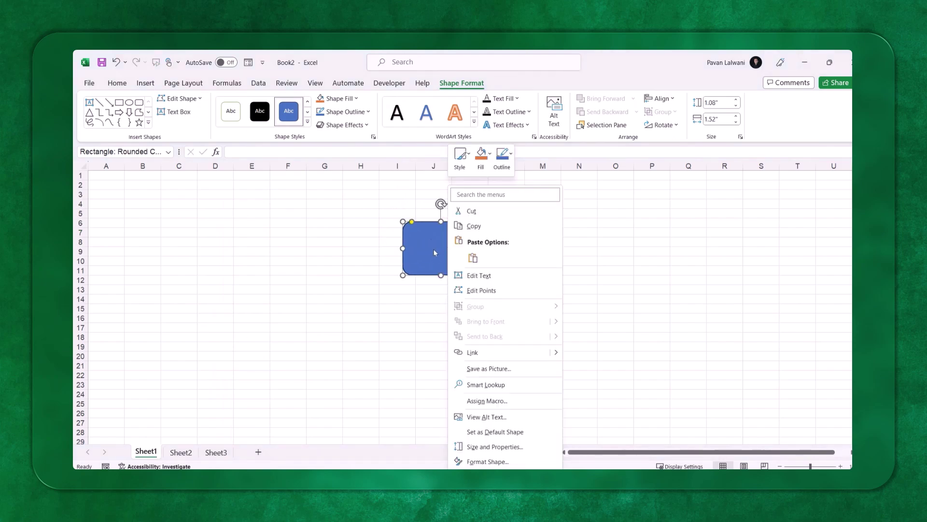
left_click(500, 401)
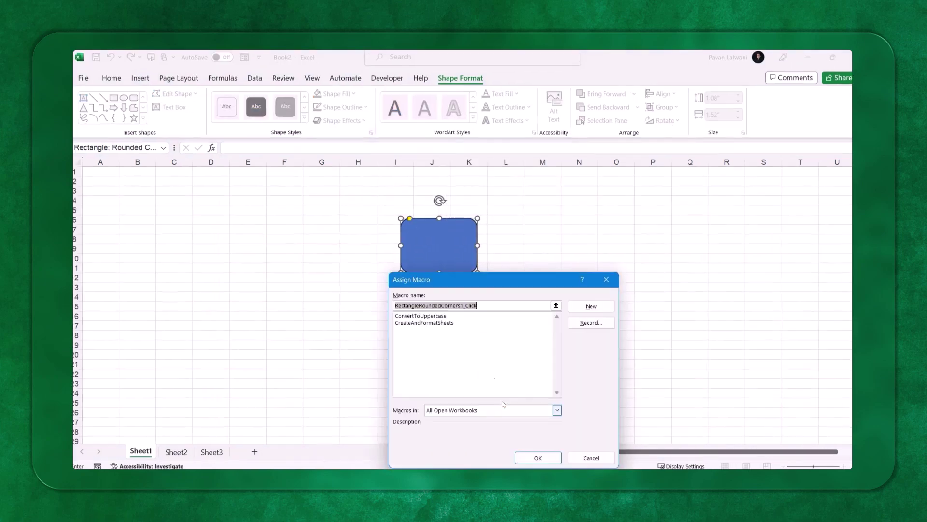
left_click(336, 230)
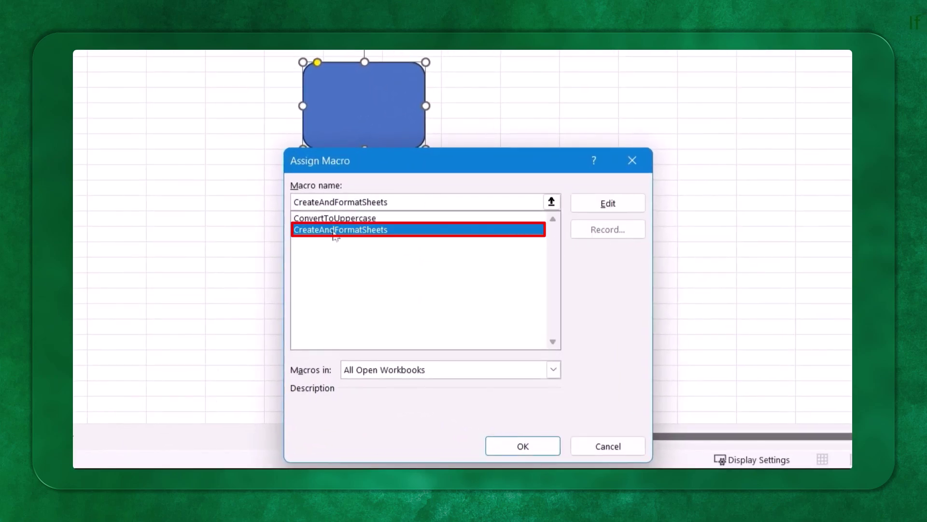
left_click(539, 446)
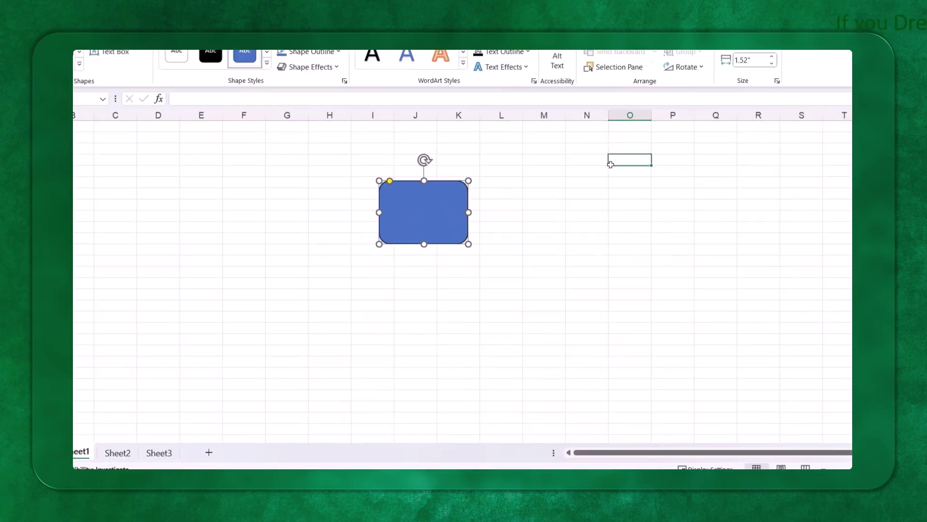
left_click(611, 163)
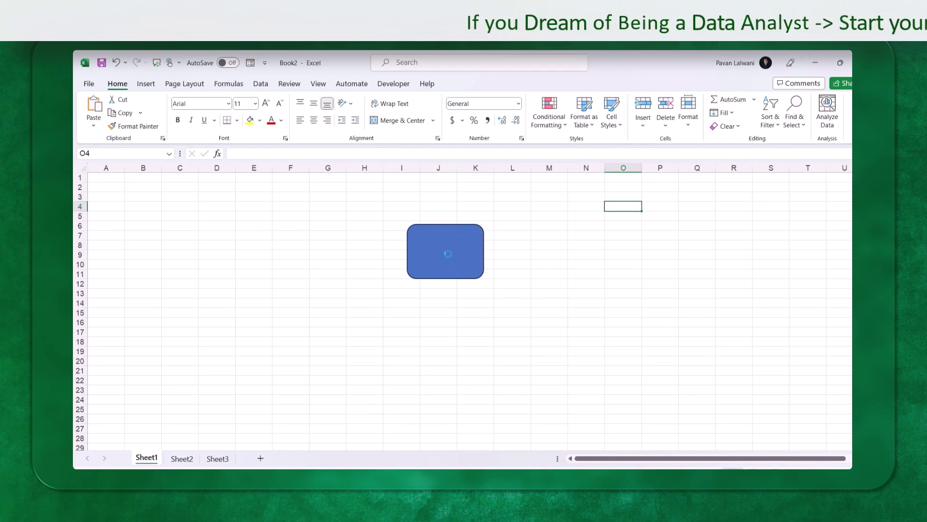
left_click(451, 258)
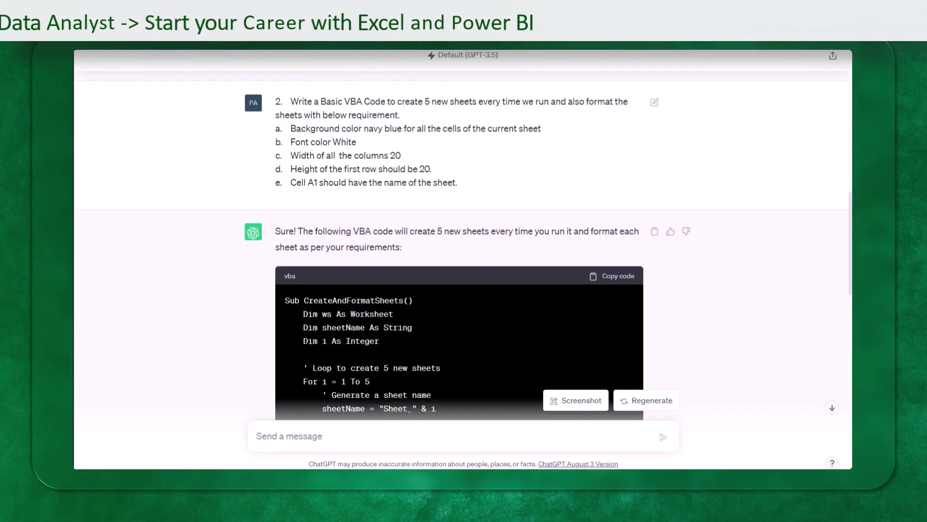
mouse_move(451, 142)
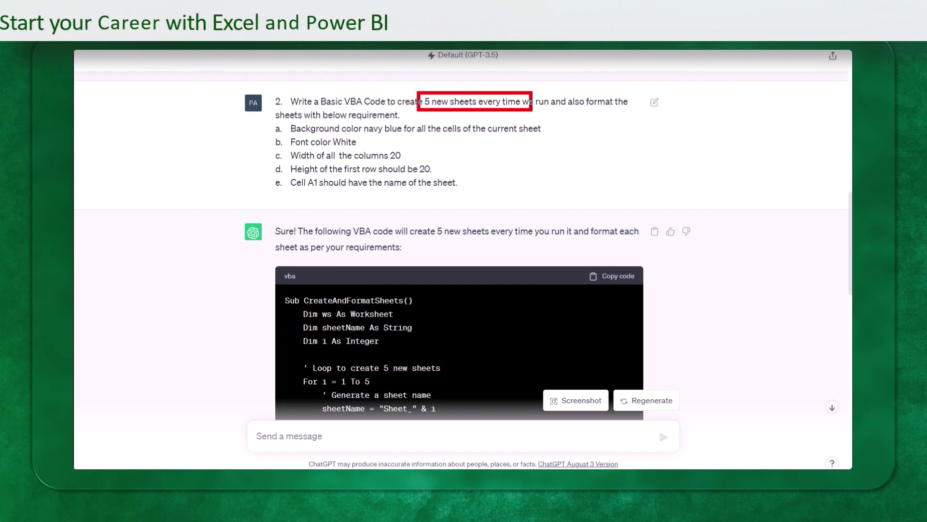
left_click_drag(417, 92, 550, 112)
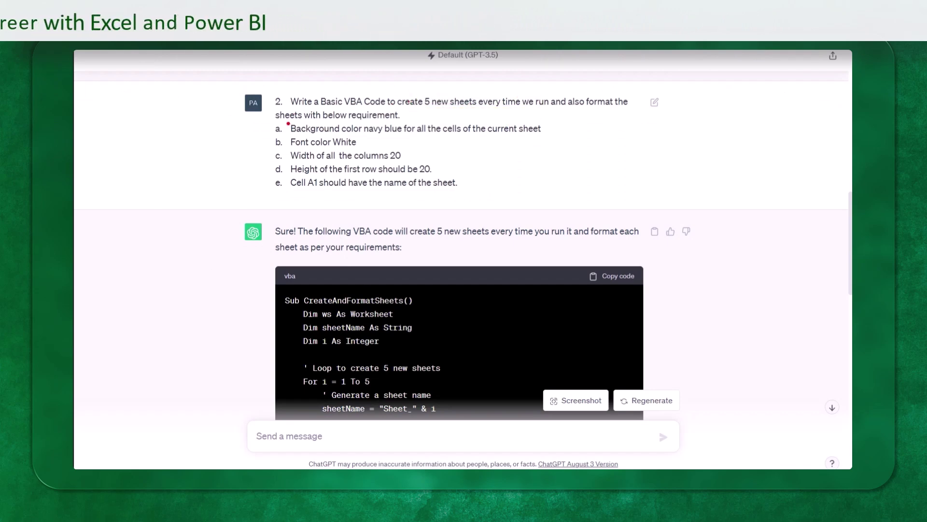
mouse_move(286, 122)
left_mouse_down()
mouse_move(412, 138)
mouse_move(547, 139)
left_mouse_up()
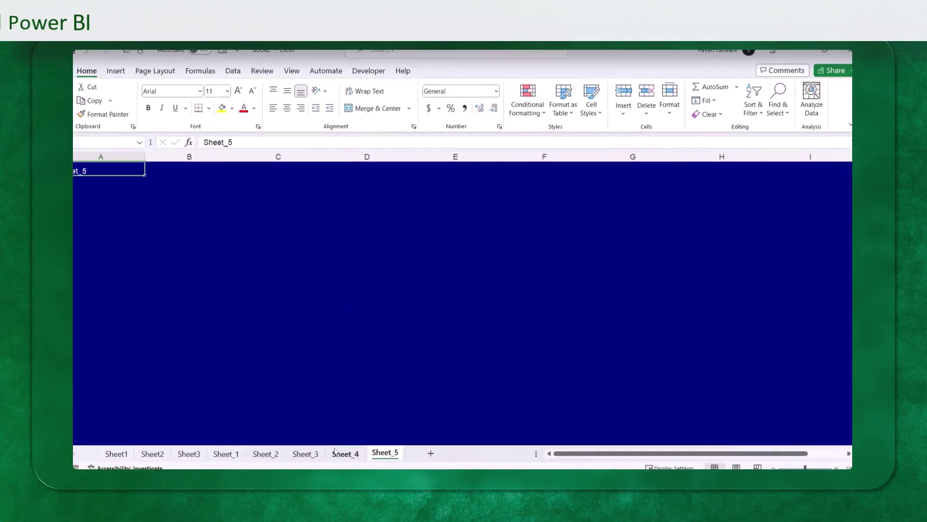
left_click(367, 452)
left_click(335, 454)
left_click(290, 452)
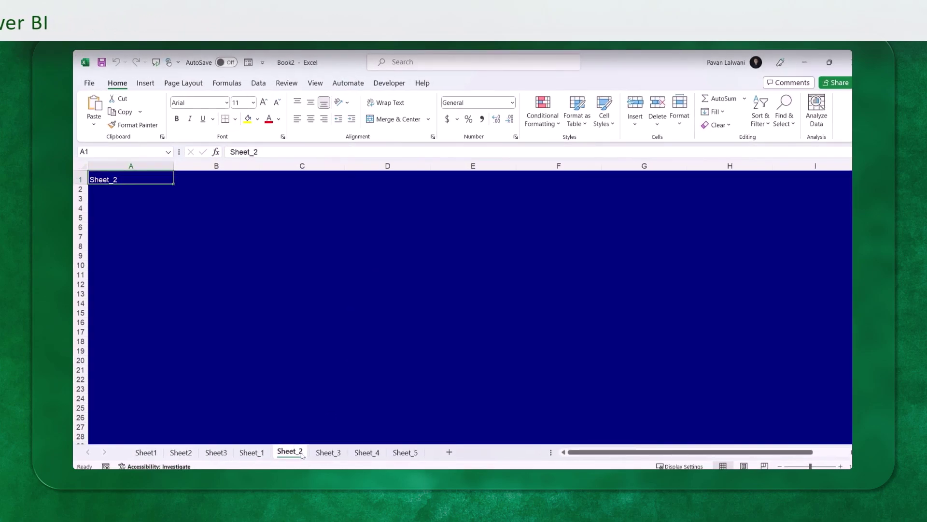
left_click(251, 452)
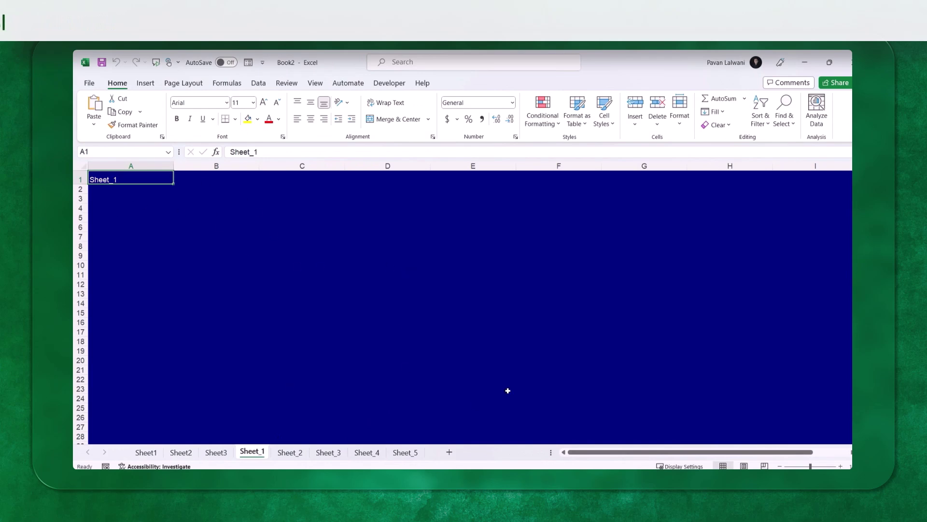
left_click(387, 283)
left_click(291, 452)
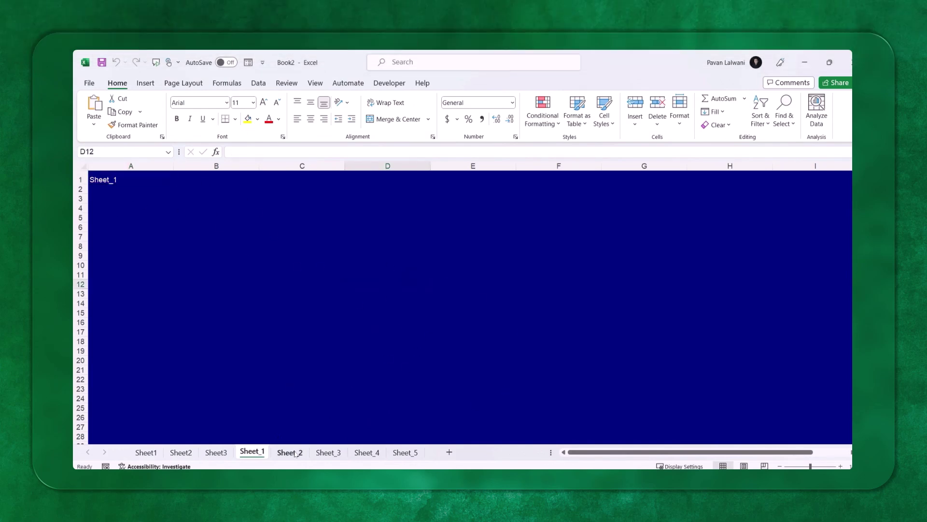
left_click(329, 452)
left_click(367, 453)
left_click(405, 453)
left_click(328, 262)
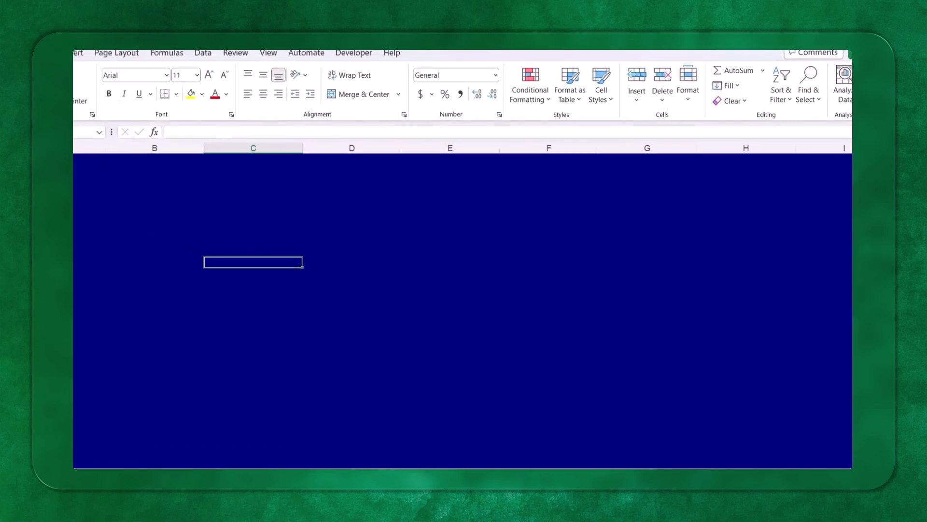
type("ifhafdo")
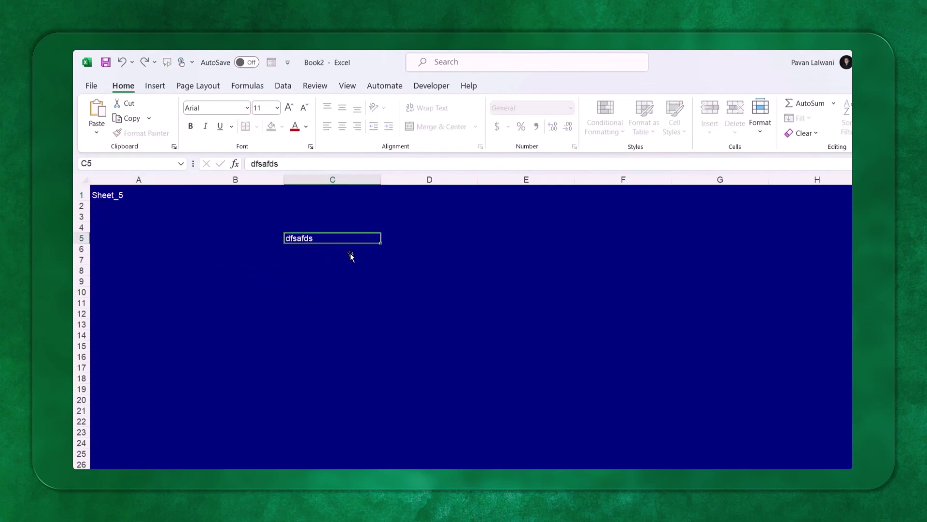
- Commit the white test entry in C5 and check column E's width of 20 via Format > Column Width
key("Return")
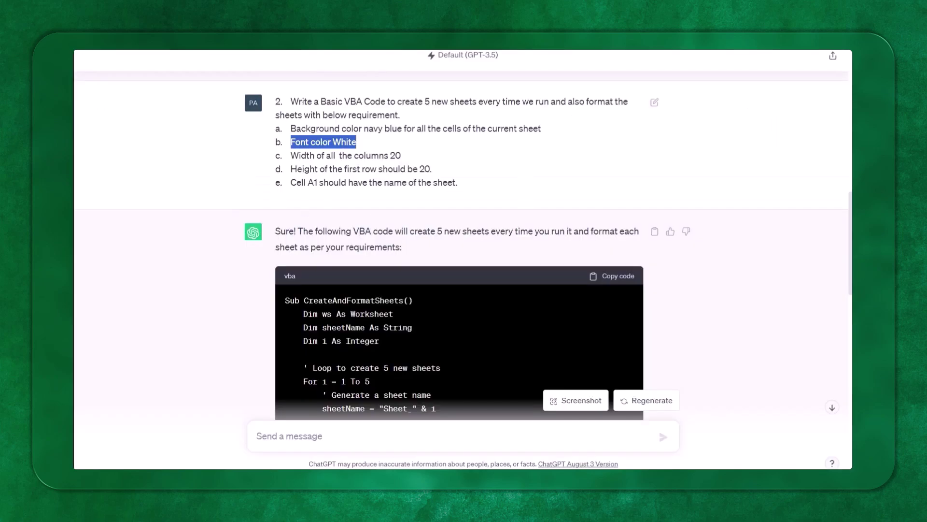
left_click_drag(291, 156, 413, 160)
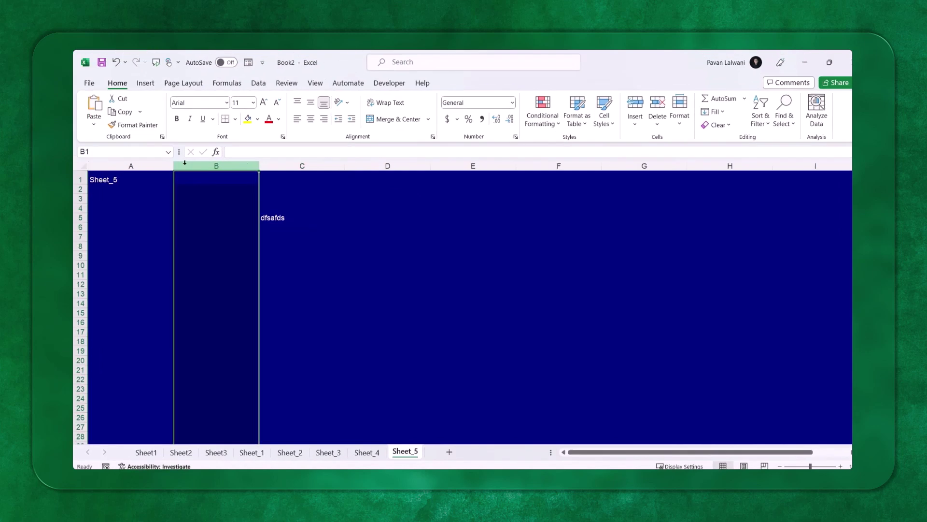
left_click(331, 167)
left_click(417, 167)
left_click(476, 167)
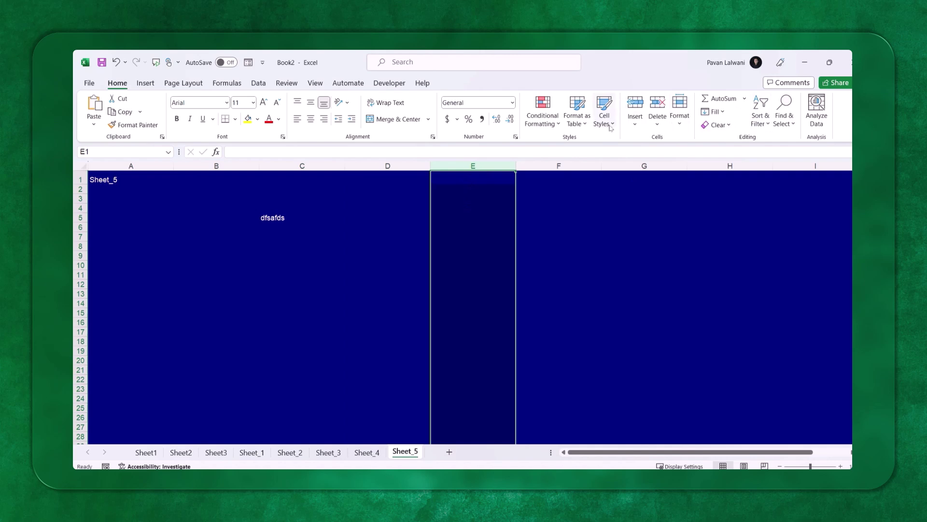
left_click(680, 117)
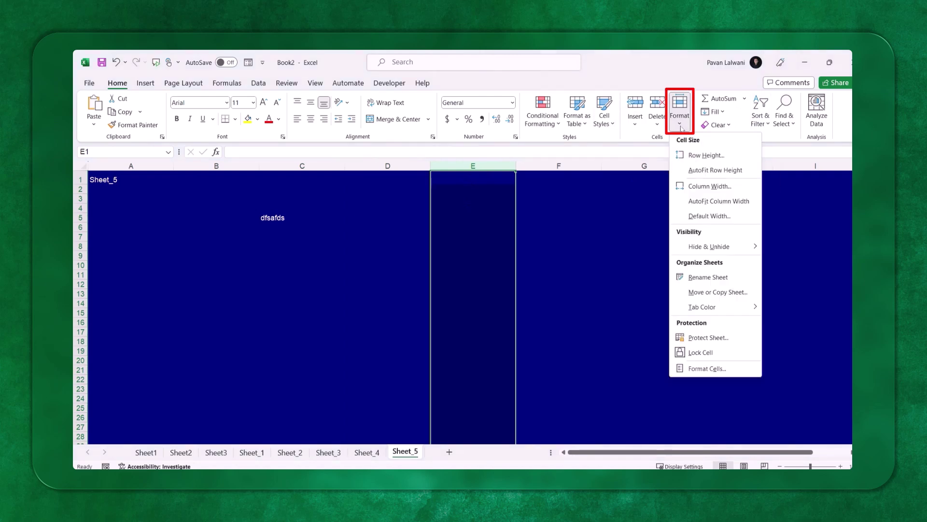
left_click(695, 186)
left_click(218, 323)
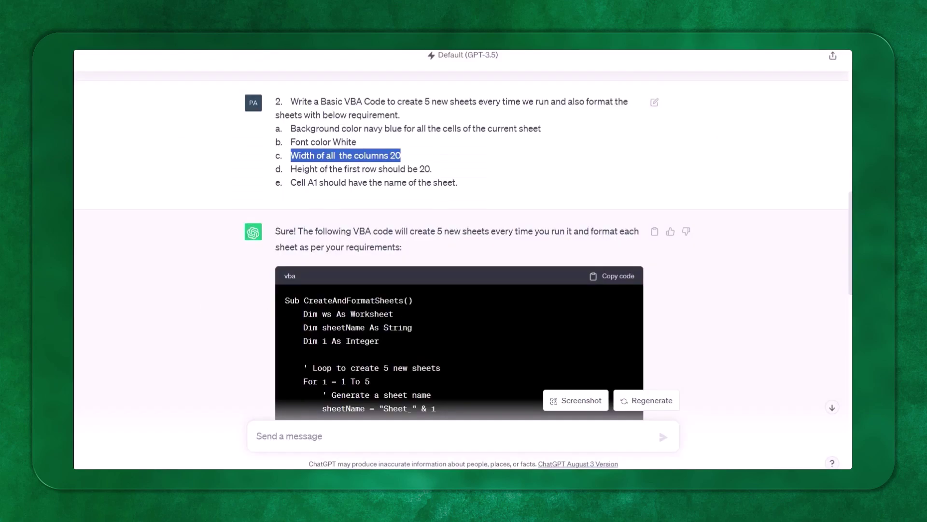
- Check row 1's height via Format > Row Height and the sheet names in A1 on Sheet_3 and Sheet_2
left_click_drag(298, 168, 439, 173)
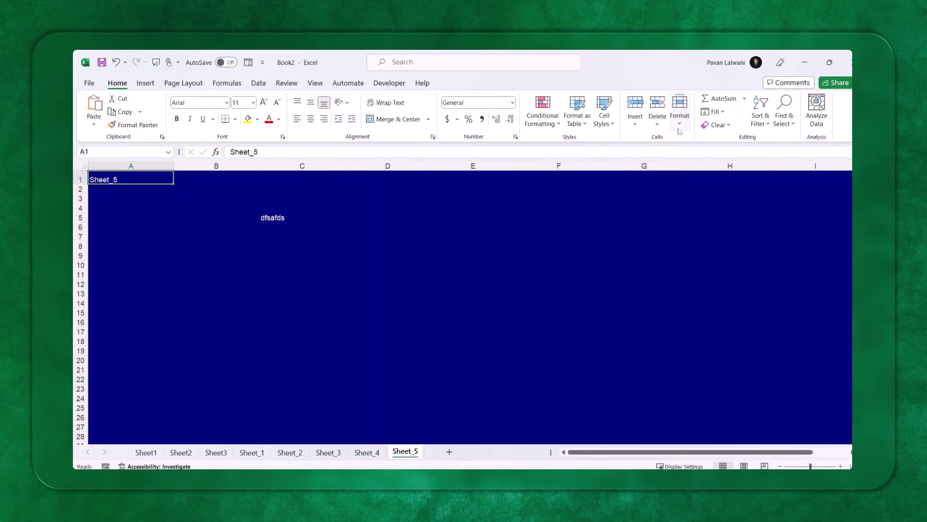
left_click(680, 123)
left_click(706, 154)
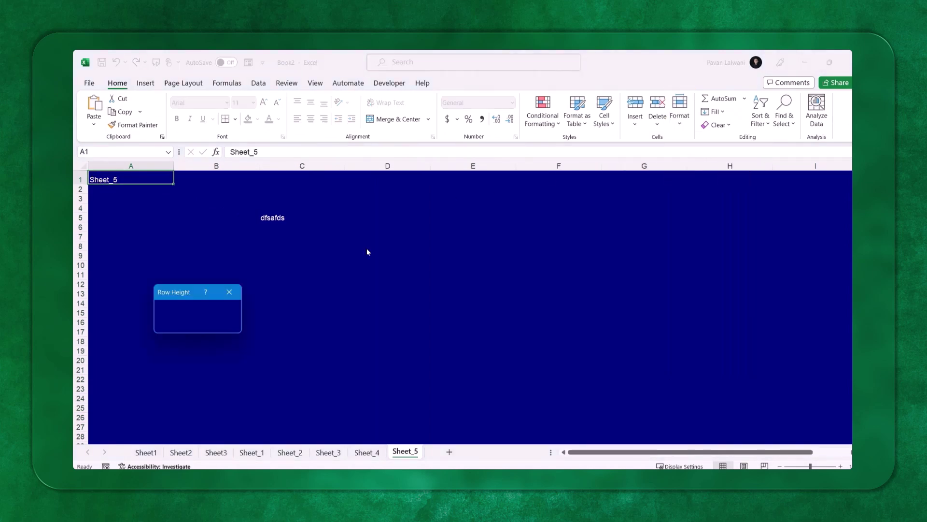
left_click(220, 322)
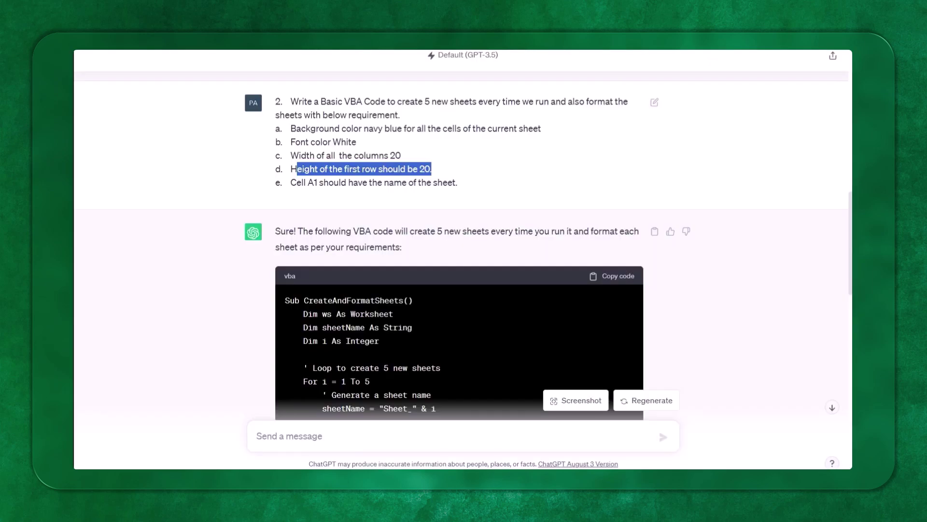
left_click_drag(291, 181, 457, 182)
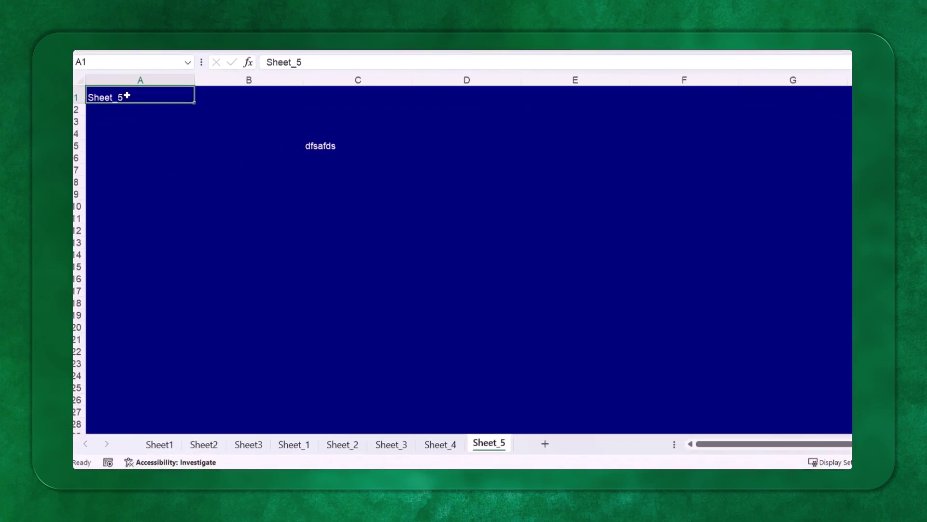
left_click(399, 445)
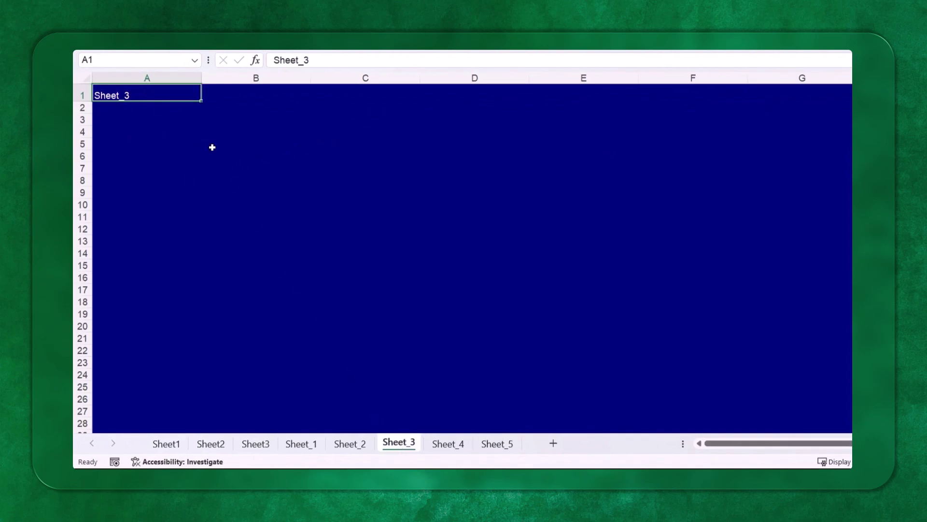
left_click(350, 444)
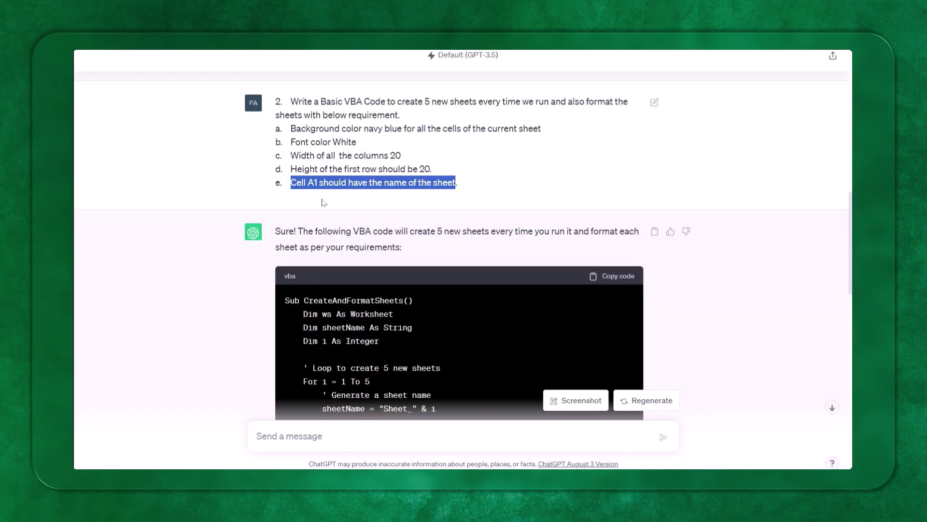
left_click(322, 202)
left_click_drag(479, 191, 276, 102)
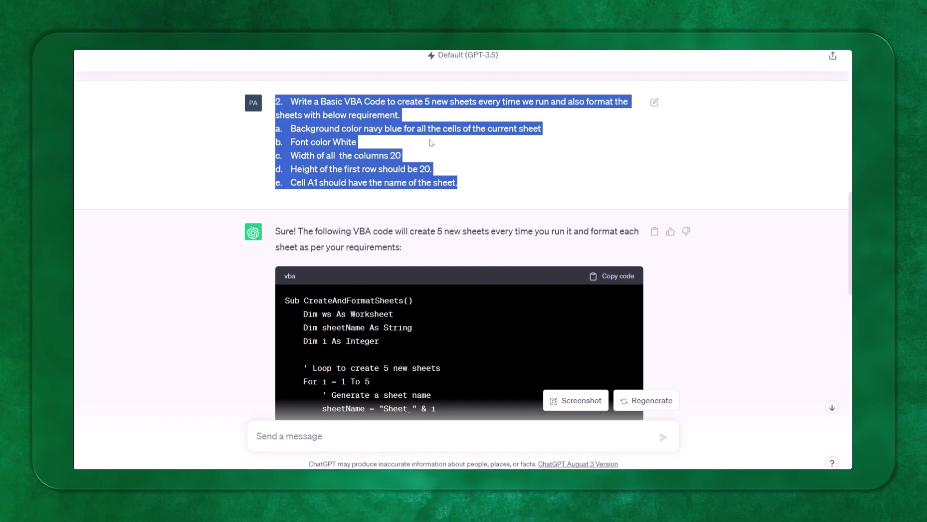
scroll(436, 207, "down", 2)
scroll(436, 207, "down", 2)
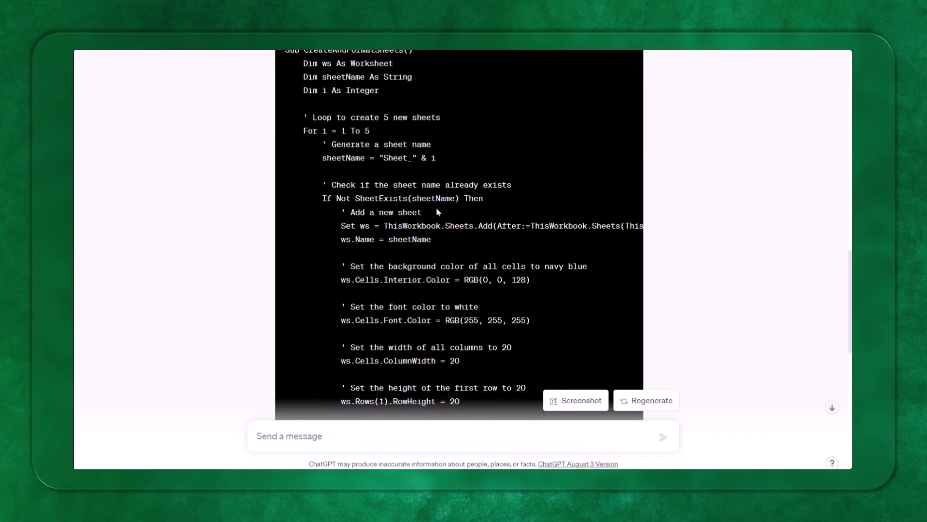
scroll(470, 245, "down", 4)
scroll(471, 244, "down", 2)
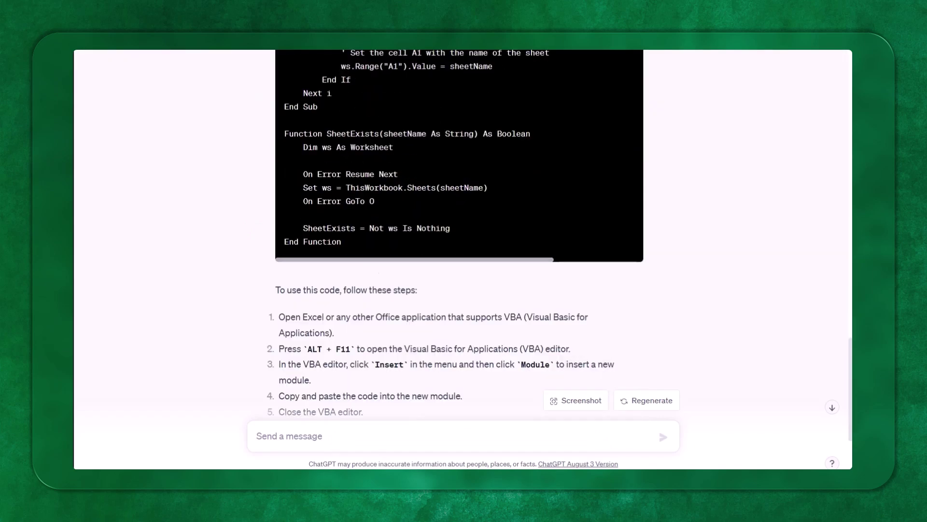
scroll(471, 244, "down", 2)
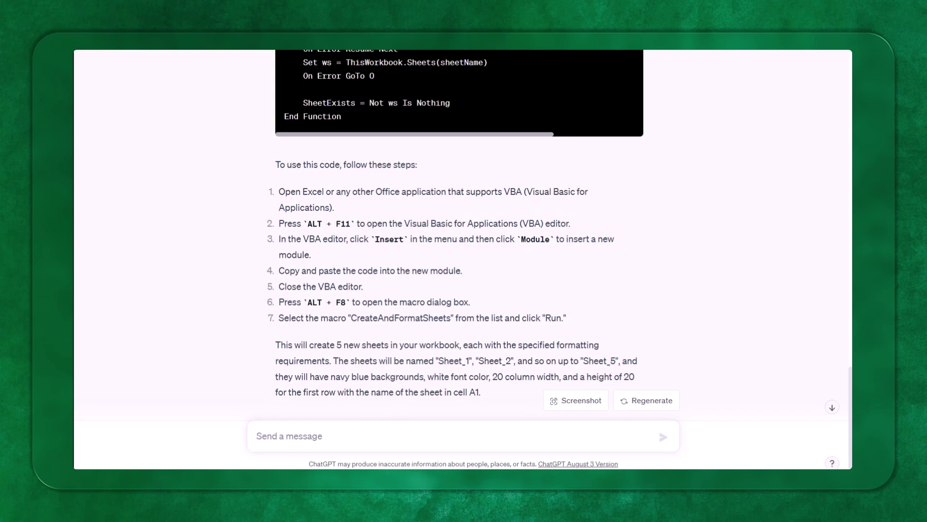
left_click_drag(279, 271, 461, 270)
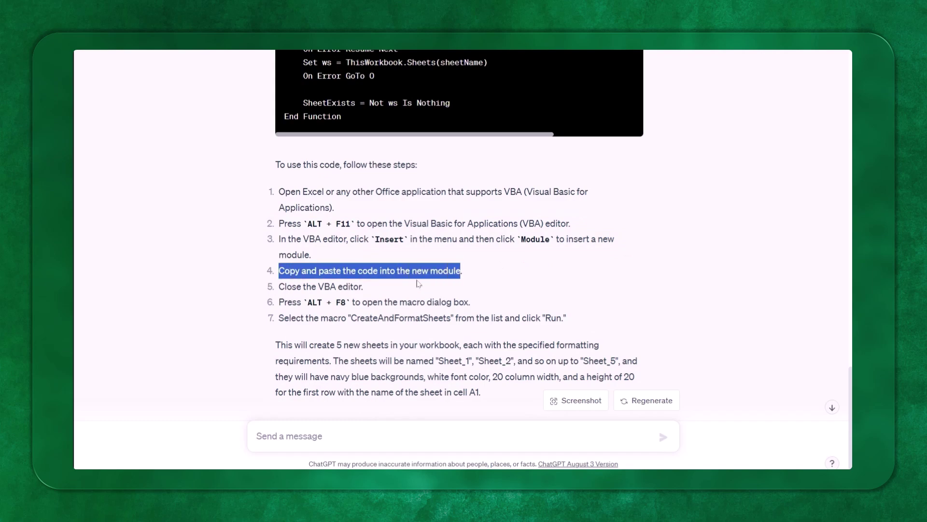
scroll(620, 300, "up", 3)
scroll(619, 299, "up", 2)
scroll(530, 273, "up", 4)
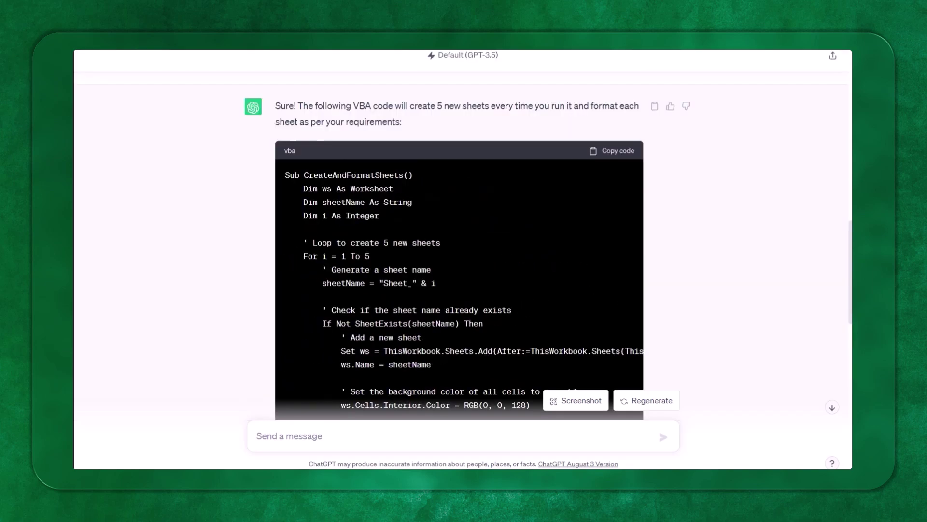
scroll(530, 273, "up", 2)
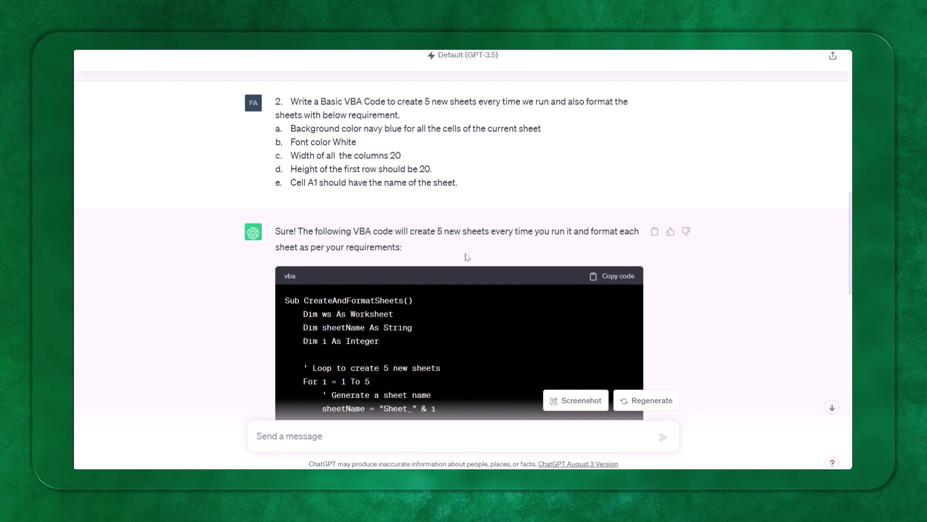
scroll(478, 181, "up", 3)
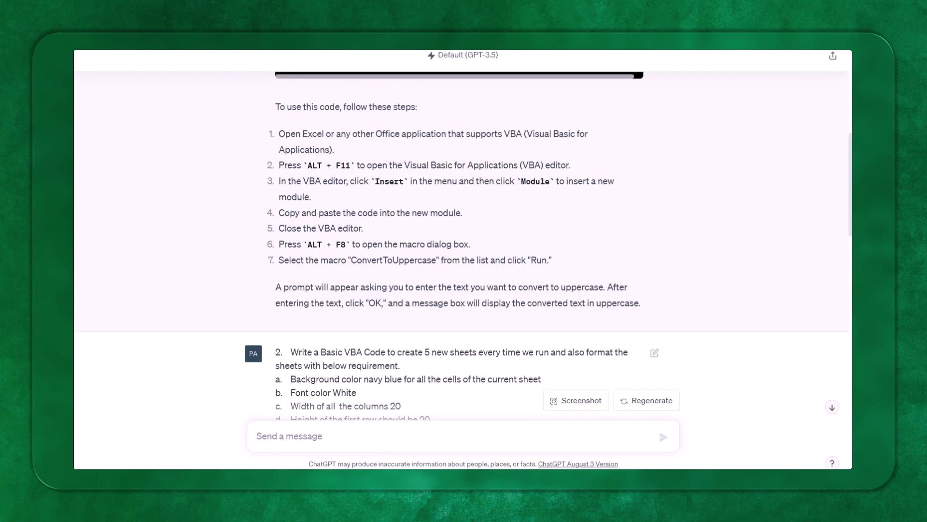